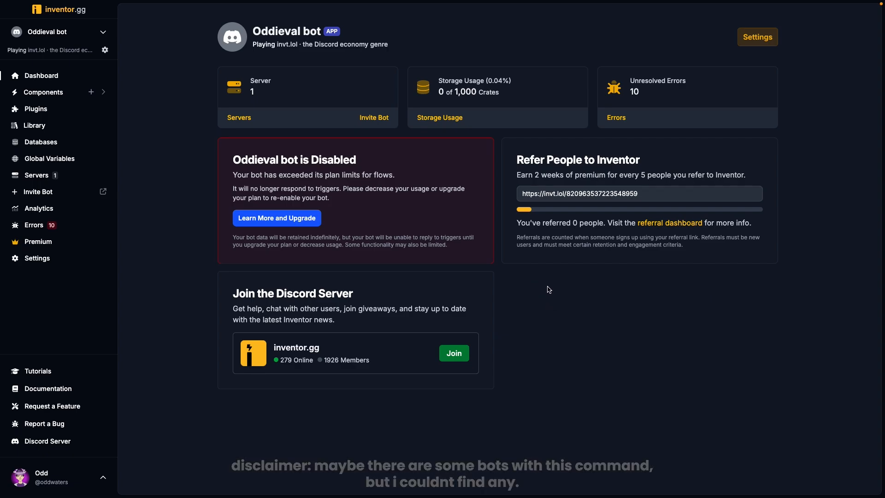
- Search Google for inventor.gg in a new tab, open the site and go to its dashboard
{"action": "key", "text": "super+t"}
{"action": "type", "text": "google.co m"}
{"action": "key", "text": "Return"}
{"action": "type", "text": "inventor.g"}
{"action": "key", "text": "Return"}
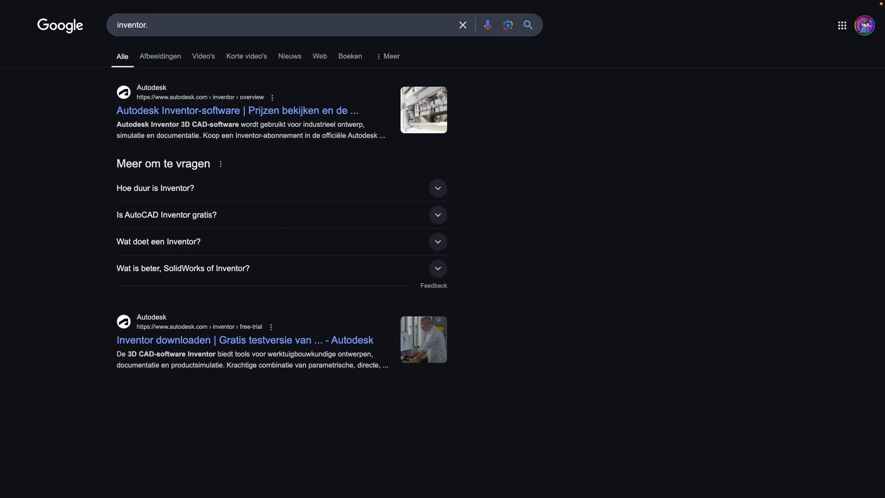
{"action": "type", "text": "g"}
{"action": "key", "text": "Return"}
{"action": "left_click", "coordinate": [125, 112]}
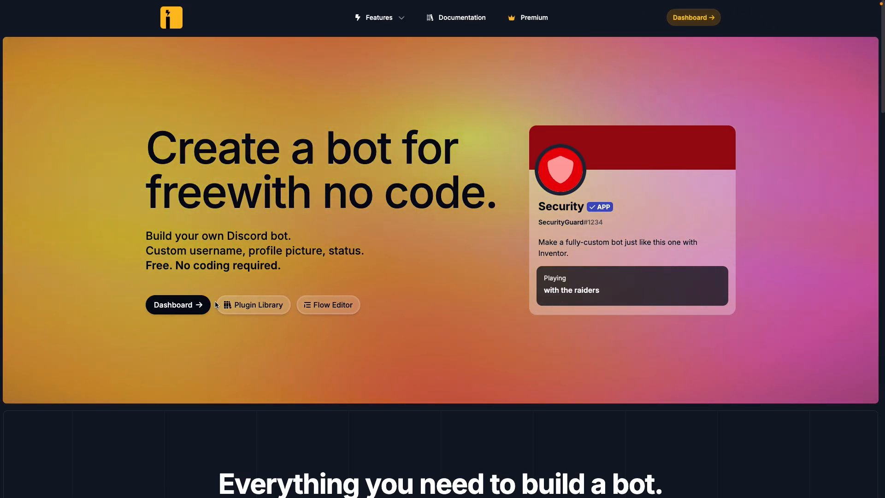
{"action": "left_click", "coordinate": [178, 306]}
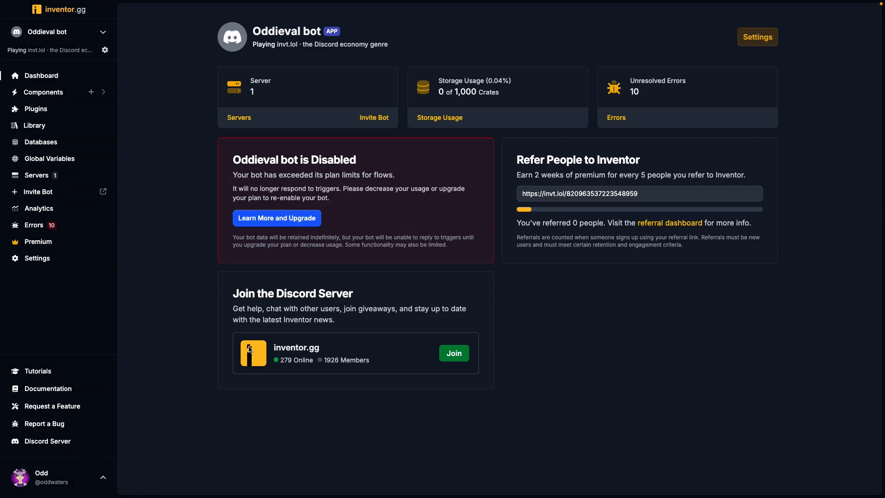
- Find the Discord developer portal through Google in a new tab and open its Applications page
{"action": "mouse_move", "coordinate": [2, 189]}
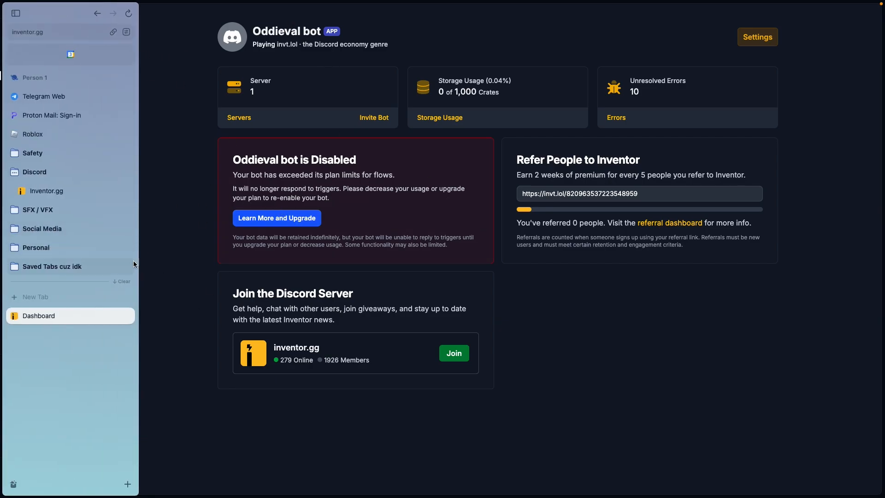
{"action": "key", "text": "super+t"}
{"action": "type", "text": "google.com"}
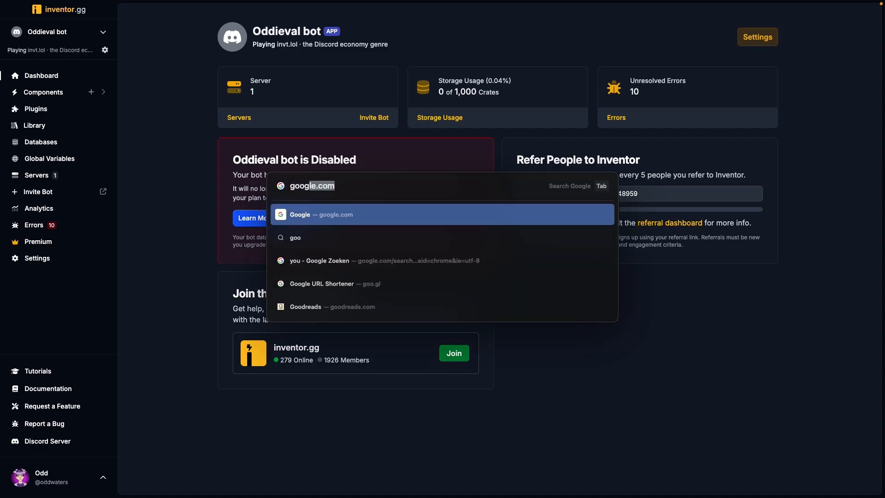
{"action": "key", "text": "Return"}
{"action": "type", "text": "discord deve"}
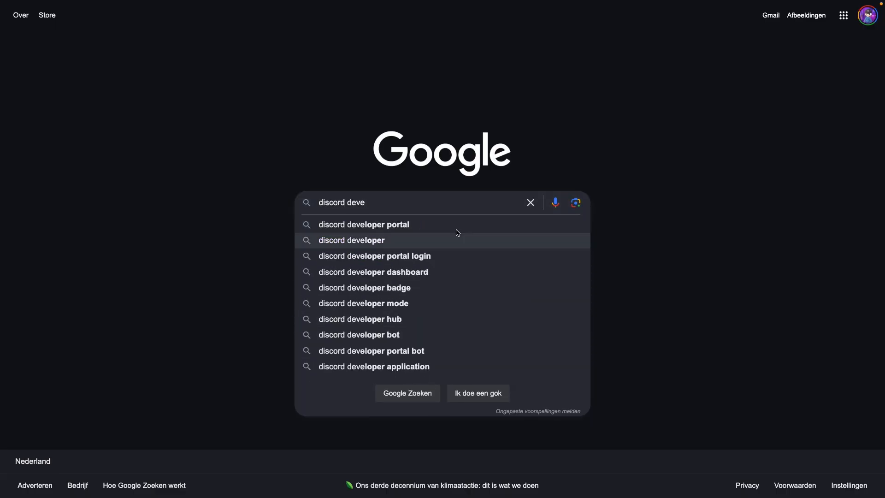
{"action": "left_click", "coordinate": [430, 223]}
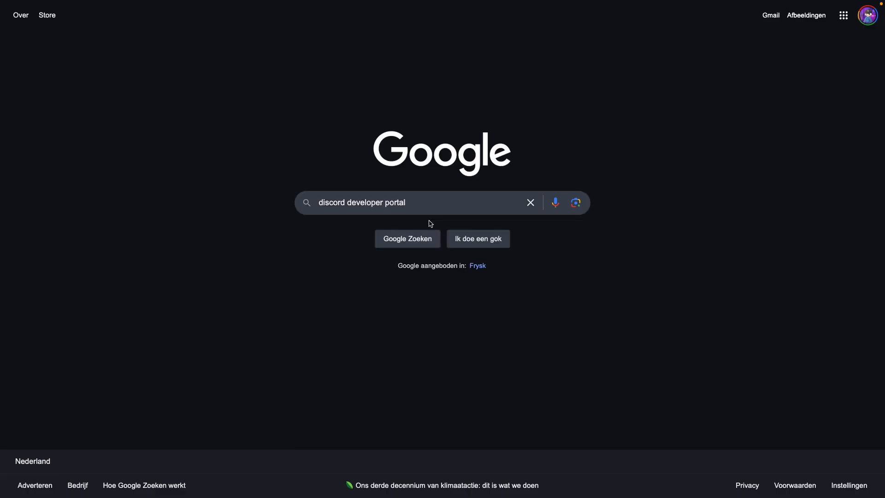
{"action": "left_click", "coordinate": [161, 112]}
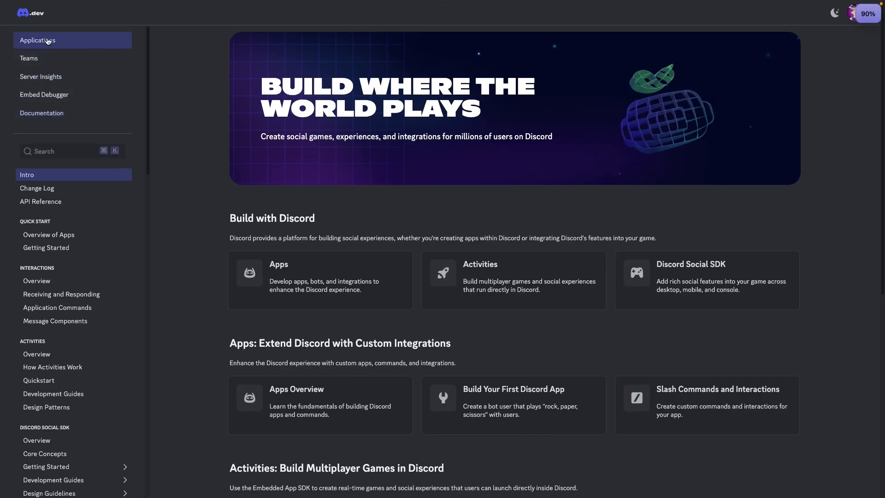
{"action": "left_click", "coordinate": [60, 40]}
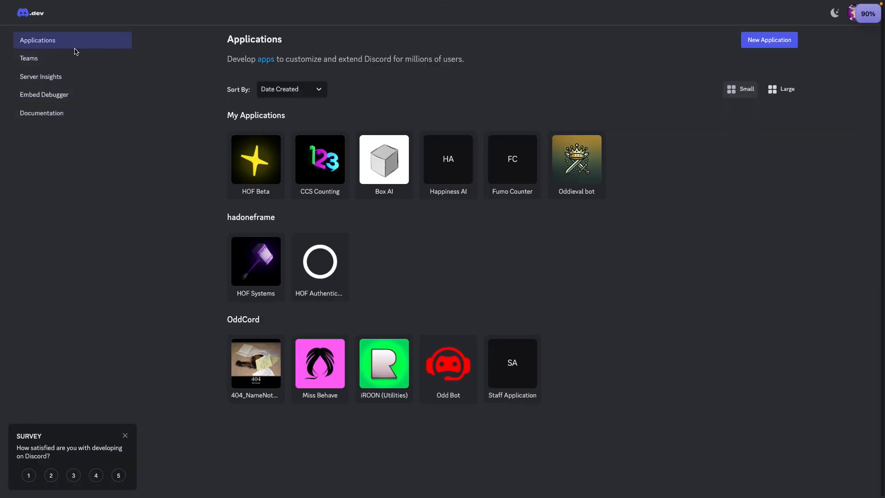
- Create an application named "Anything you Want" under the Personal team, agreeing to the developer terms
{"action": "left_click", "coordinate": [762, 39]}
{"action": "left_click", "coordinate": [392, 218]}
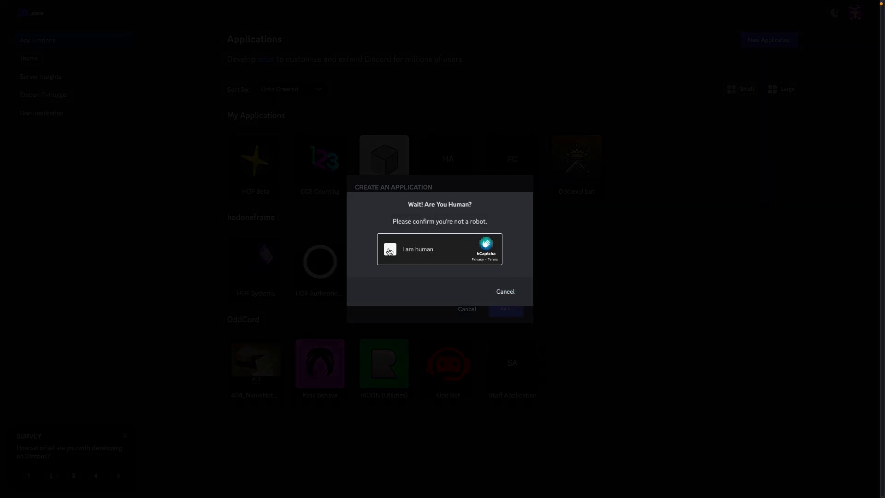
{"action": "left_click", "coordinate": [391, 250]}
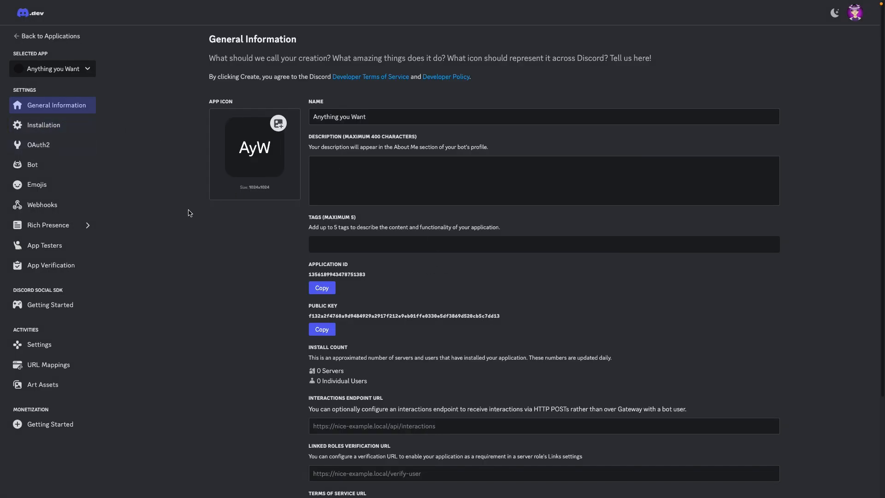
- Reset the token of the Anything you Want bot and copy the newly generated token
{"action": "left_click", "coordinate": [70, 166]}
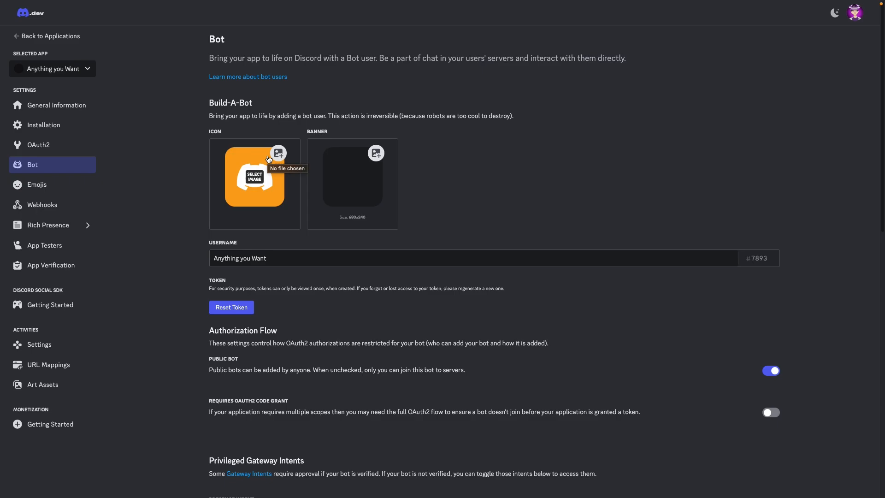
{"action": "left_click", "coordinate": [235, 307]}
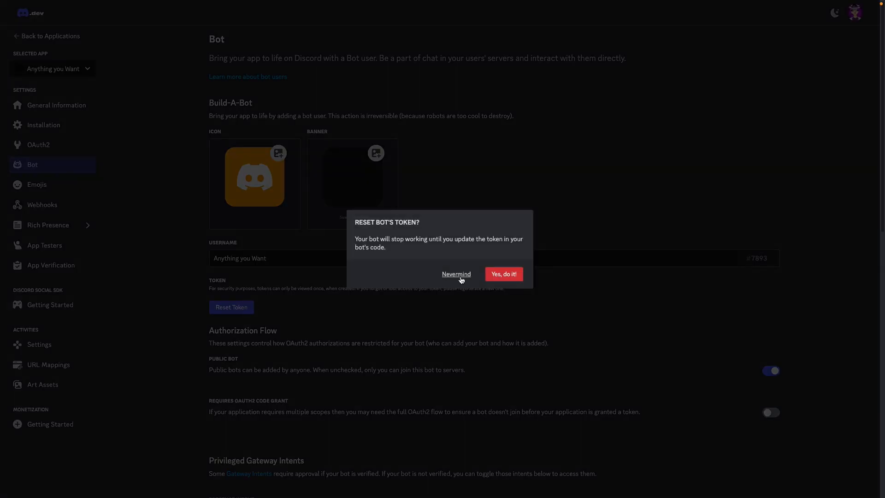
{"action": "left_click", "coordinate": [513, 279]}
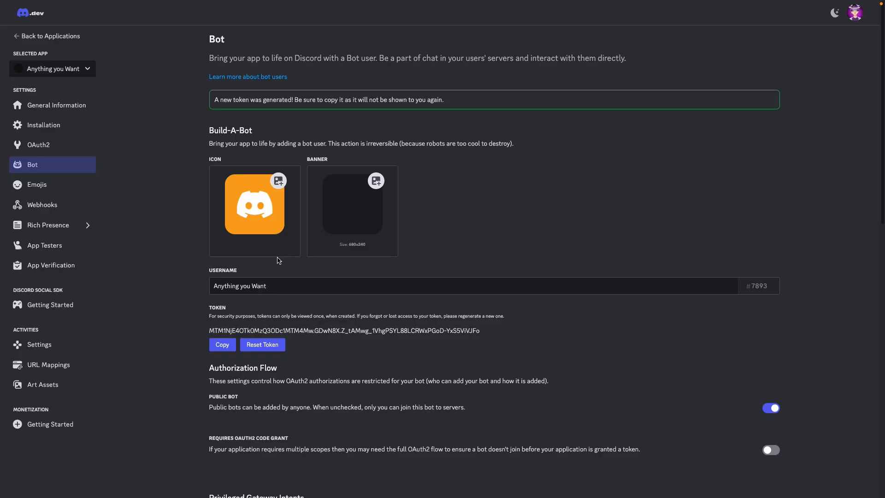
{"action": "left_click", "coordinate": [222, 345]}
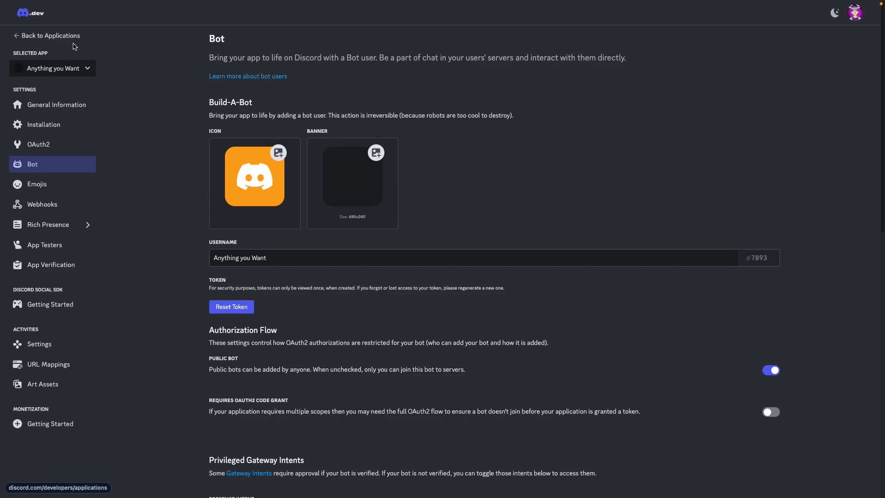
- Enable the bot's Presence Intent, save the changes and look over the bot permissions
{"action": "scroll", "coordinate": [448, 285], "scroll_direction": "down", "scroll_amount": 3}
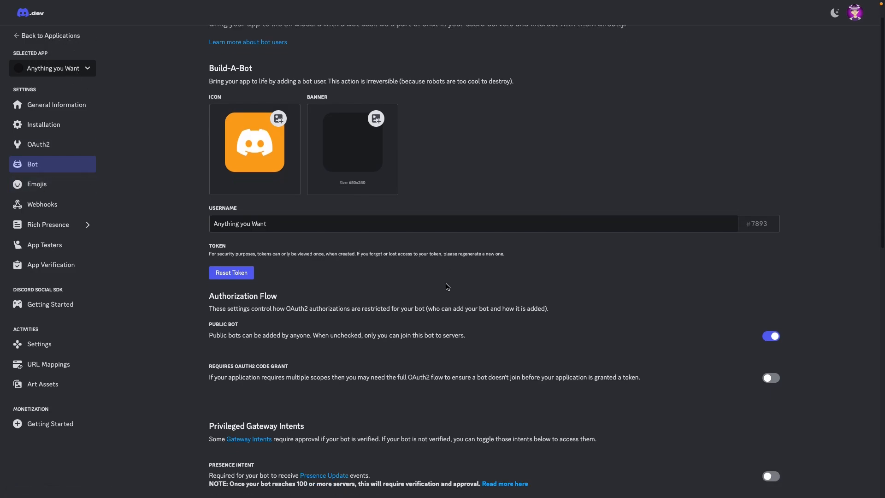
{"action": "scroll", "coordinate": [464, 283], "scroll_direction": "down", "scroll_amount": 4}
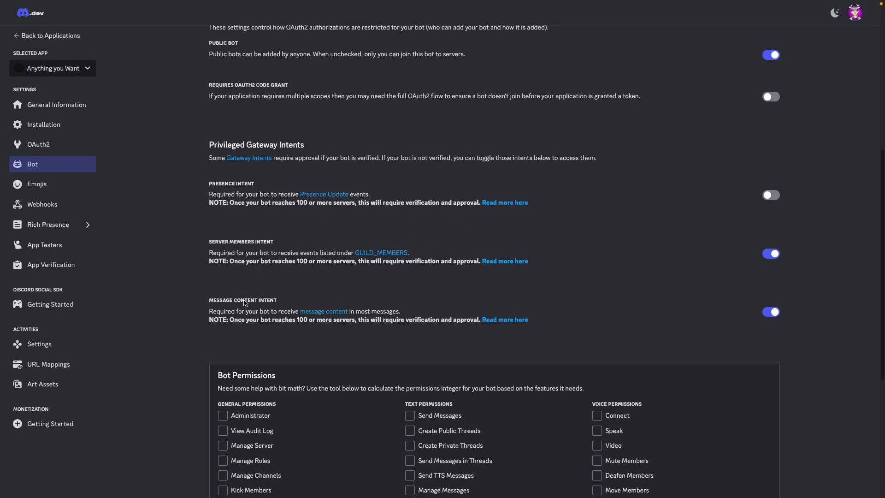
{"action": "left_click", "coordinate": [779, 196]}
{"action": "left_click", "coordinate": [658, 468]}
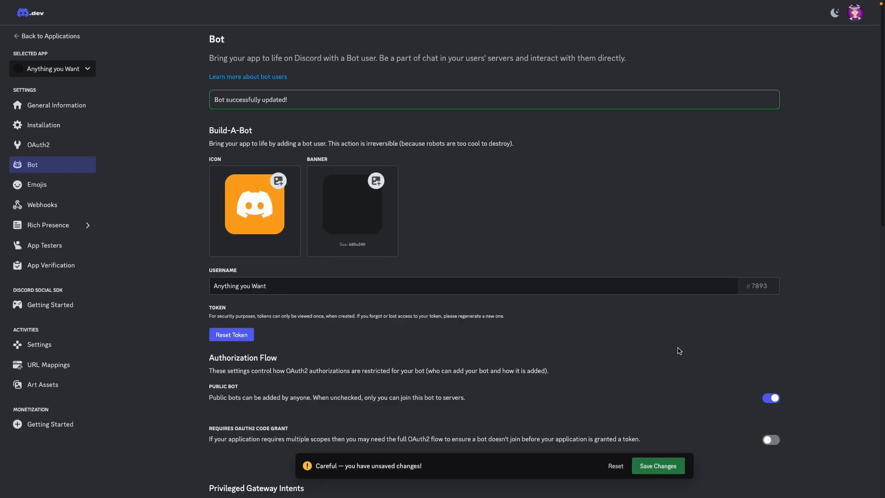
{"action": "scroll", "coordinate": [605, 336], "scroll_direction": "down", "scroll_amount": 12}
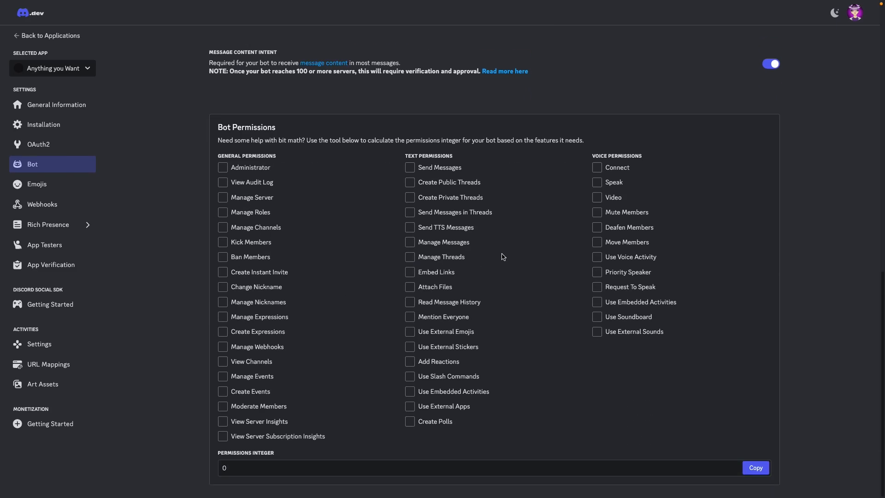
{"action": "scroll", "coordinate": [494, 270], "scroll_direction": "up", "scroll_amount": 9}
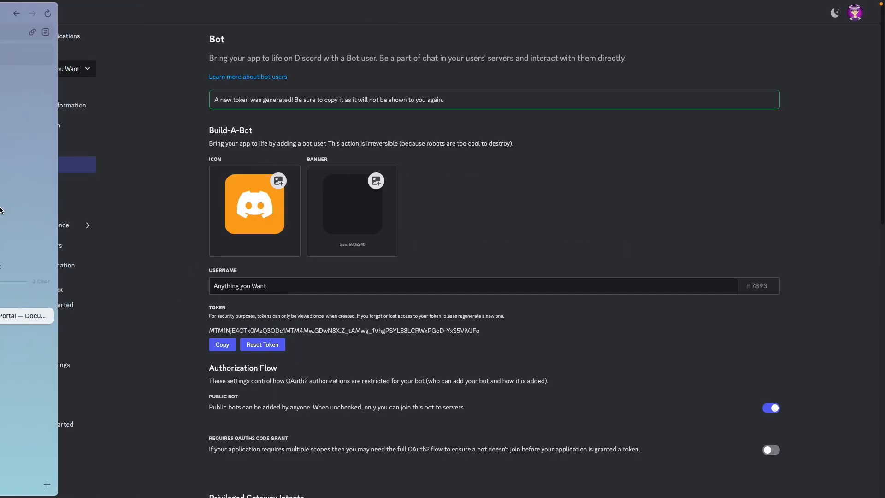
- Switch back to inventor.gg, start a new bot and advance its setup to the Connect Bot stage
{"action": "left_click", "coordinate": [39, 188]}
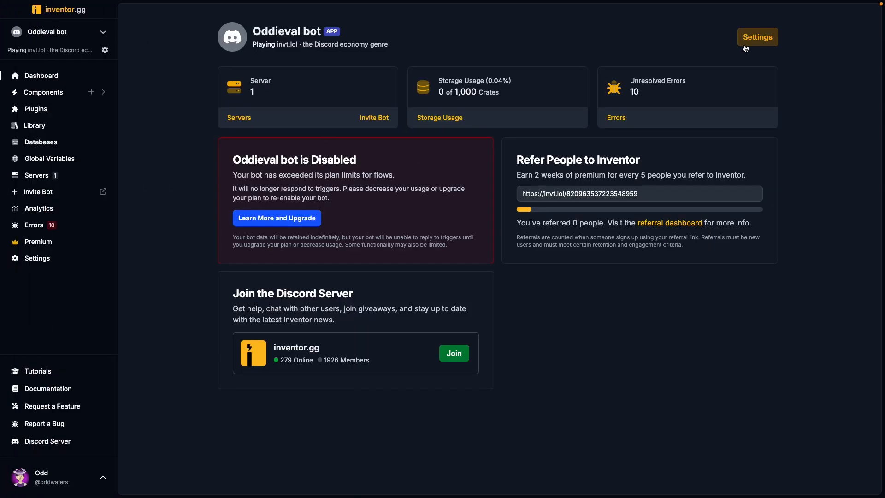
{"action": "left_click", "coordinate": [104, 34]}
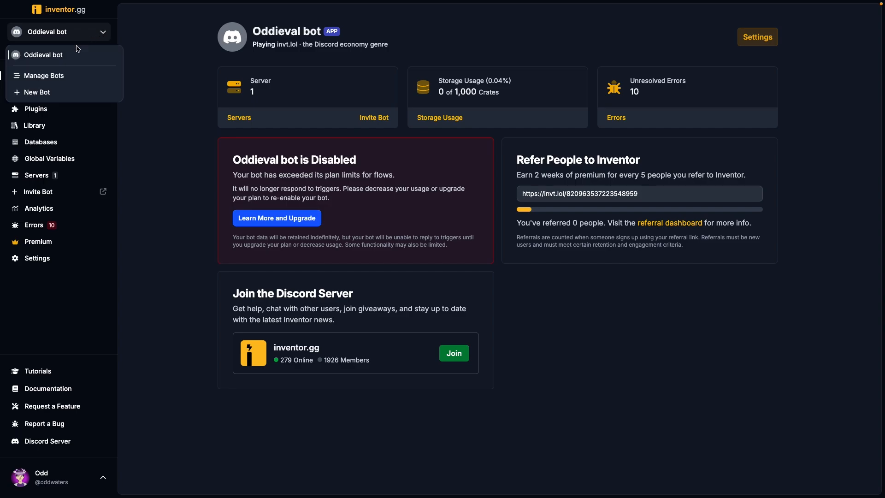
{"action": "left_click", "coordinate": [60, 92]}
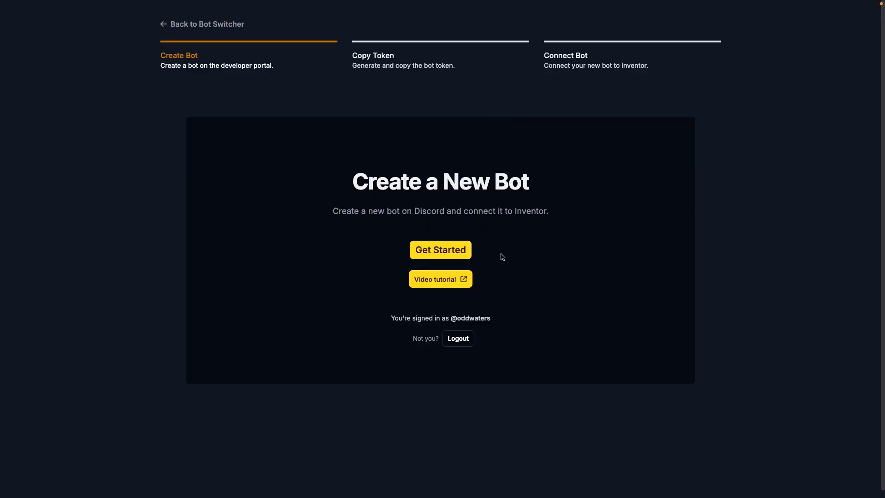
{"action": "left_click", "coordinate": [444, 253]}
{"action": "left_click", "coordinate": [678, 379]}
{"action": "left_click", "coordinate": [677, 362]}
{"action": "left_click", "coordinate": [680, 362]}
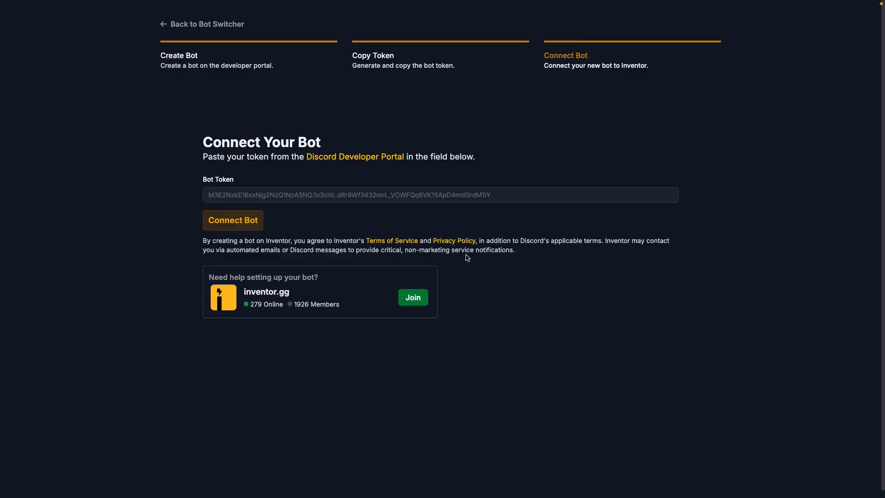
- Paste the copied token as the Bot Token and connect the bot to Inventor
{"action": "left_click", "coordinate": [286, 195]}
{"action": "key", "text": "ctrl+v"}
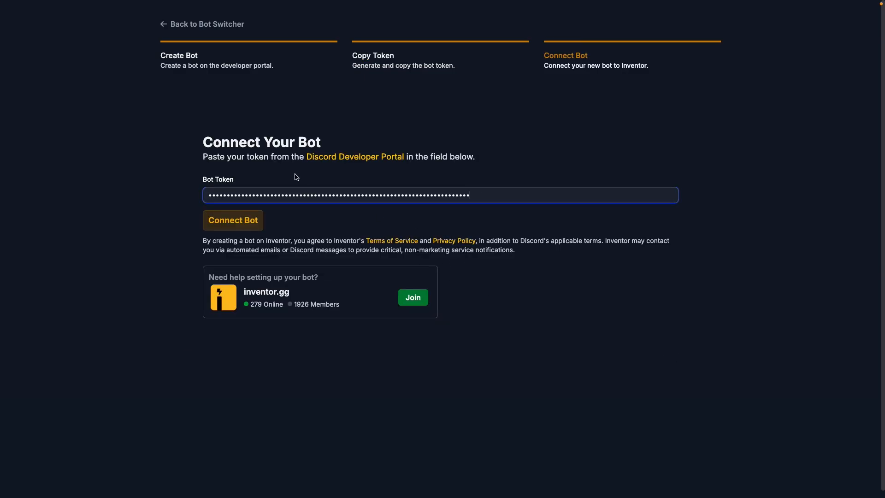
{"action": "left_click", "coordinate": [245, 220]}
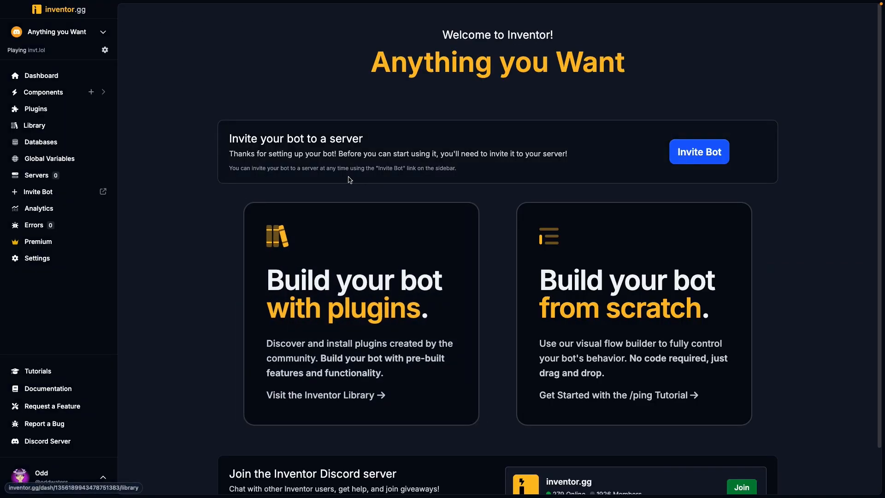
- Invite the bot to the Oddieval Kingdom server in Discord and authorize it with the Administrator permission
{"action": "left_click", "coordinate": [699, 153]}
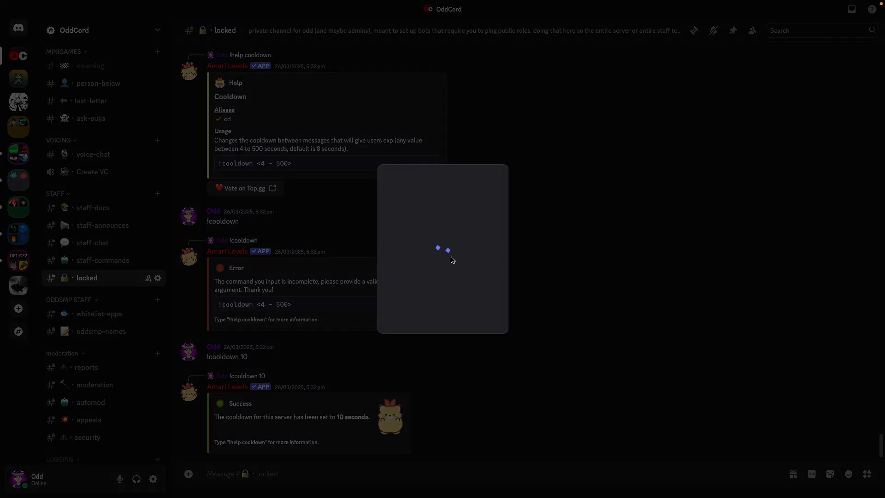
{"action": "left_click", "coordinate": [423, 322]}
{"action": "scroll", "coordinate": [432, 367], "scroll_direction": "down", "scroll_amount": 5}
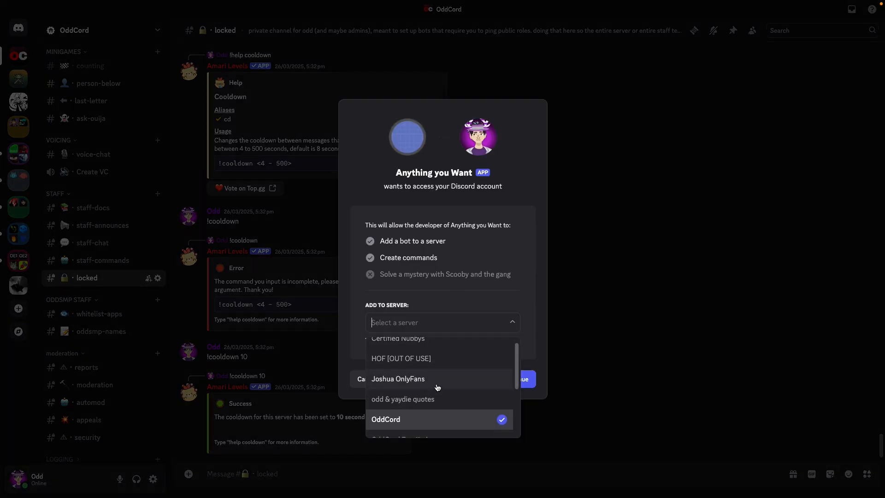
{"action": "scroll", "coordinate": [433, 383], "scroll_direction": "up", "scroll_amount": 1}
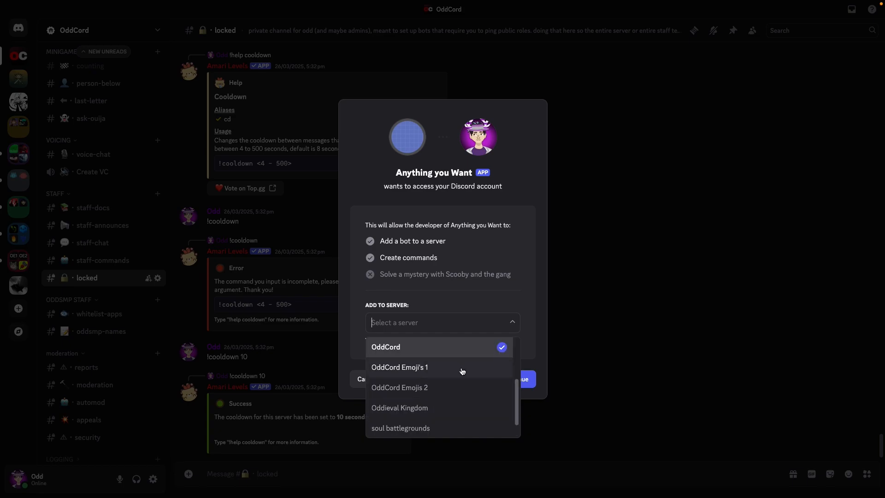
{"action": "scroll", "coordinate": [438, 386], "scroll_direction": "down", "scroll_amount": 1}
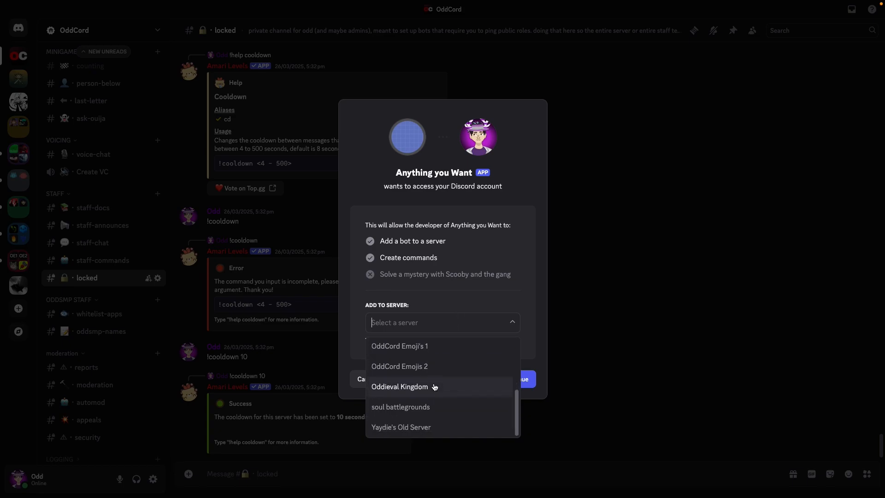
{"action": "scroll", "coordinate": [434, 387], "scroll_direction": "up", "scroll_amount": 1}
{"action": "left_click", "coordinate": [434, 405]}
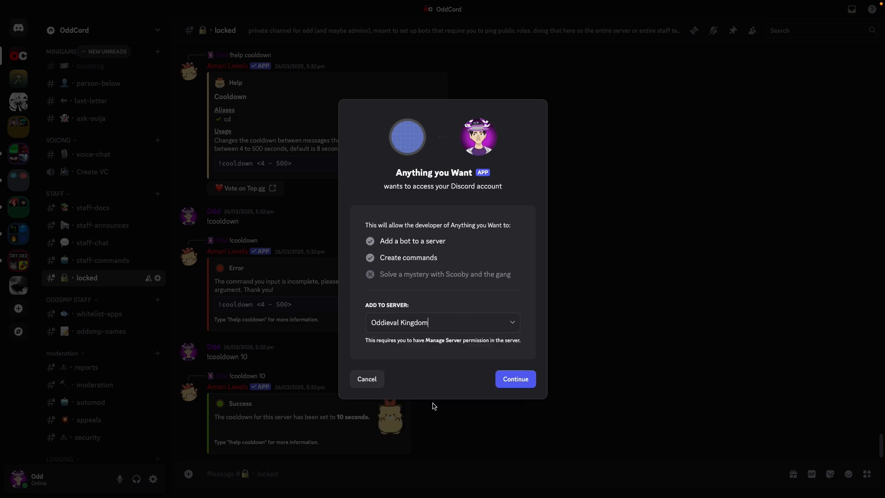
{"action": "left_click", "coordinate": [513, 379]}
{"action": "left_click", "coordinate": [533, 383]}
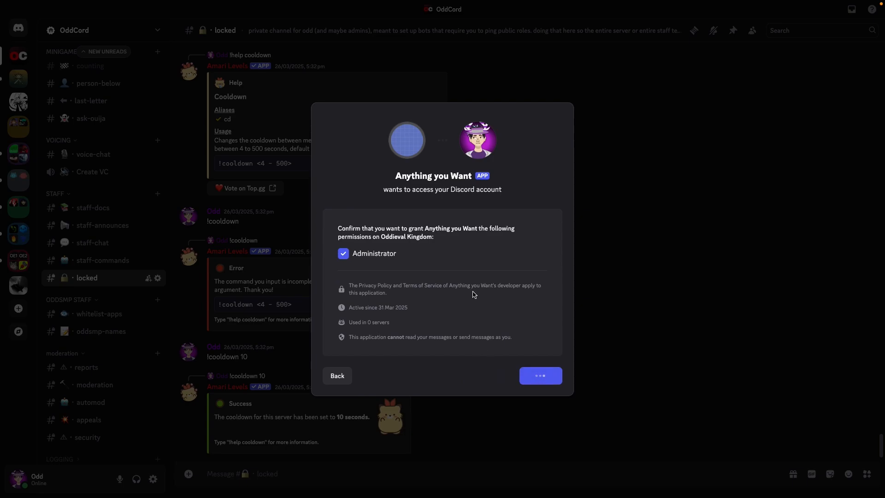
{"action": "left_click", "coordinate": [463, 324]}
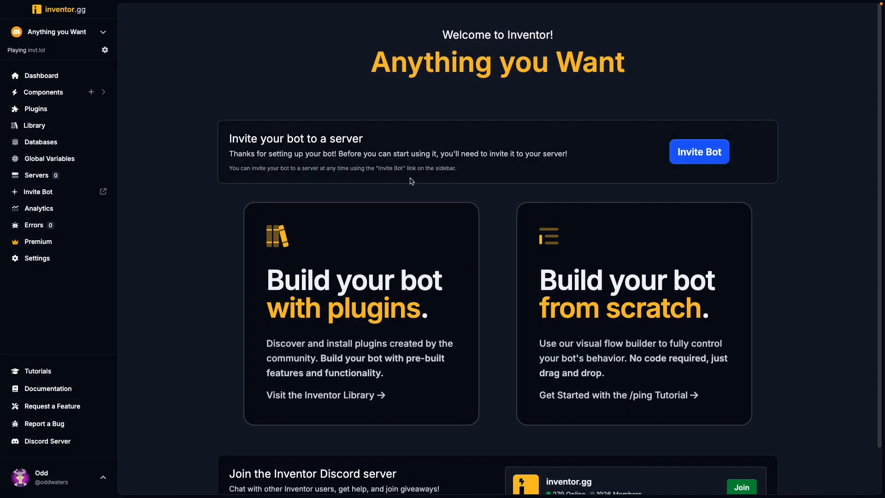
{"action": "mouse_move", "coordinate": [1, 171]}
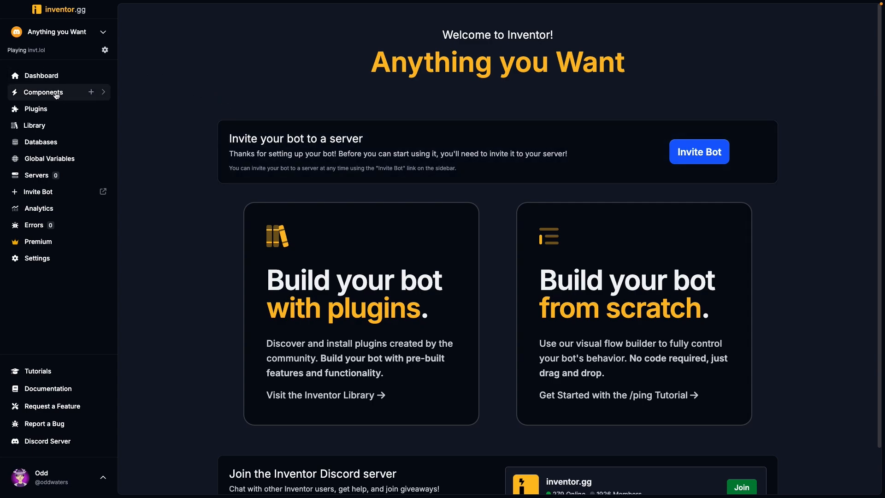
{"action": "left_click", "coordinate": [74, 92]}
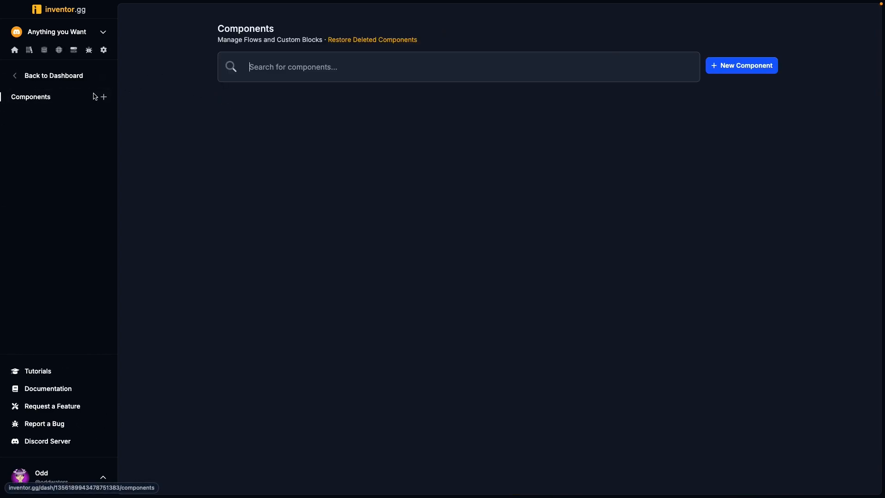
{"action": "left_click", "coordinate": [18, 77]}
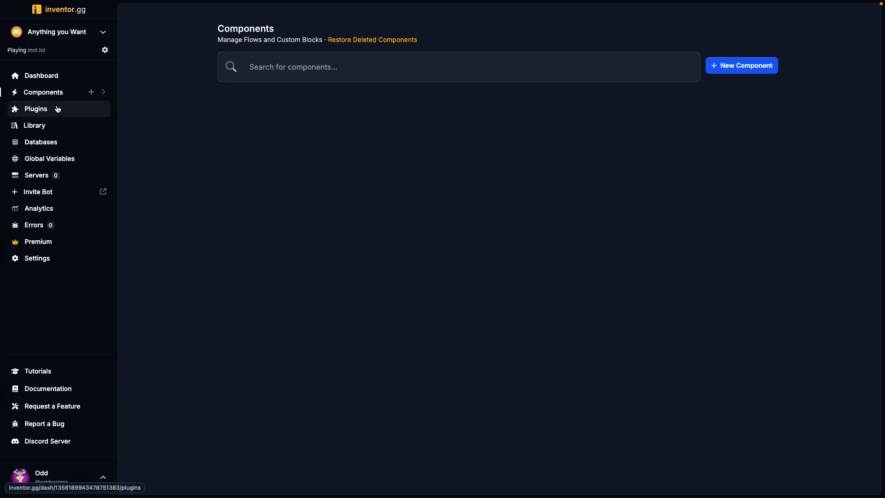
{"action": "left_click", "coordinate": [59, 91]}
{"action": "left_click", "coordinate": [34, 79]}
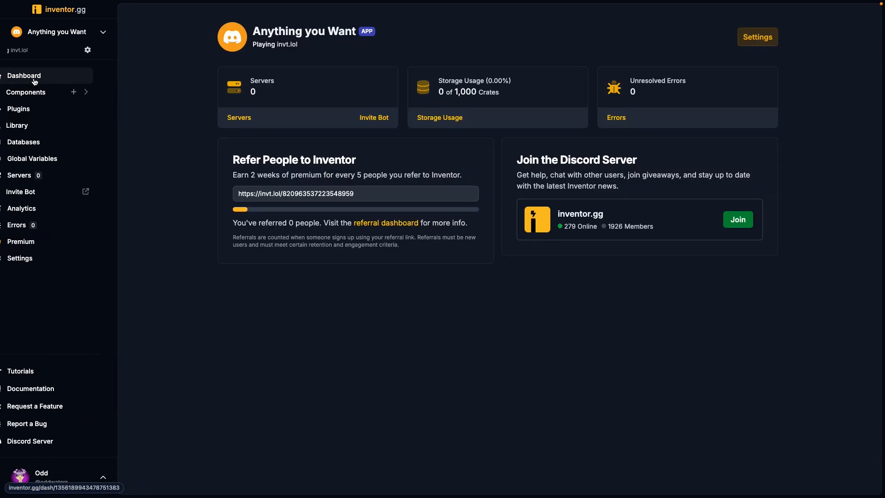
- Create a new Flow component named "Add Role to user"
{"action": "left_click", "coordinate": [52, 95]}
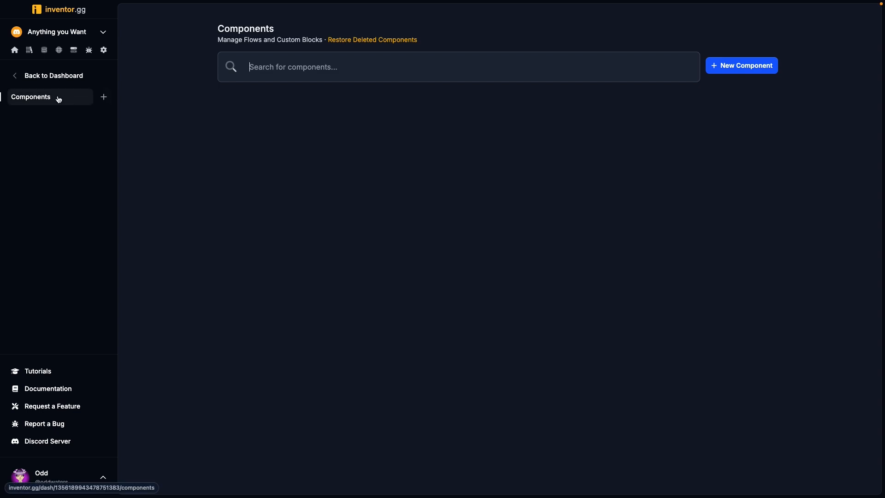
{"action": "left_click", "coordinate": [103, 98]}
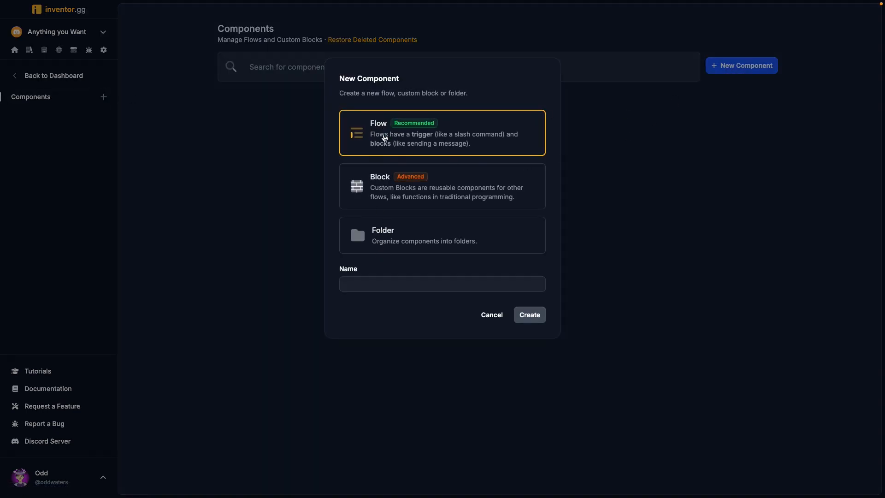
{"action": "left_click", "coordinate": [396, 282]}
{"action": "type", "text": "Add Role to user"}
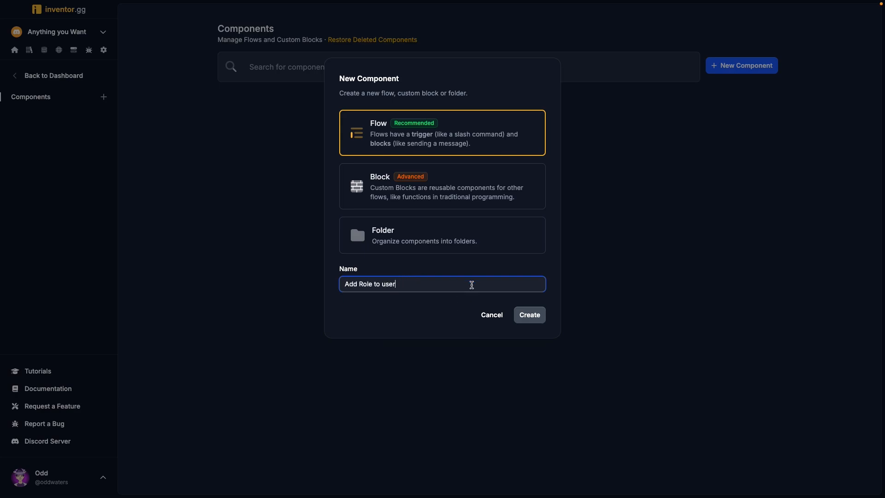
{"action": "left_click", "coordinate": [530, 315]}
- Give the flow a Slash Command trigger with the command name add-role
{"action": "left_click", "coordinate": [461, 122]}
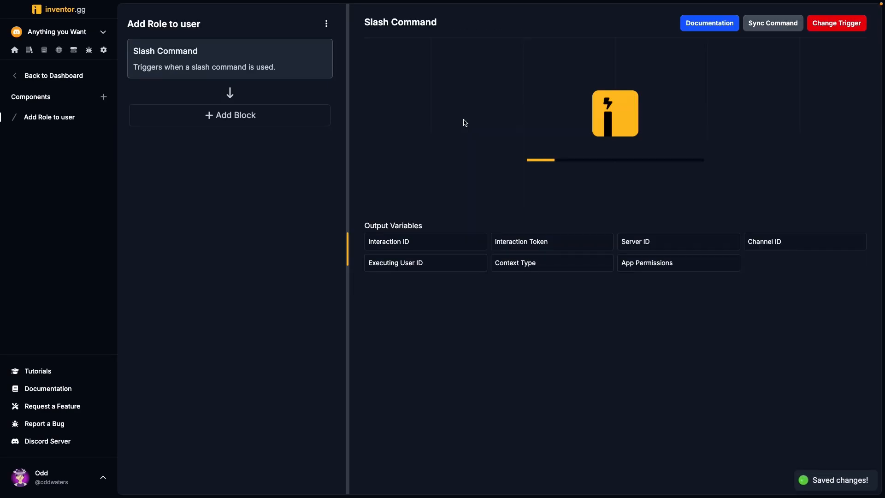
{"action": "left_click", "coordinate": [373, 64]}
{"action": "type", "text": "add"}
{"action": "left_click", "coordinate": [462, 53]}
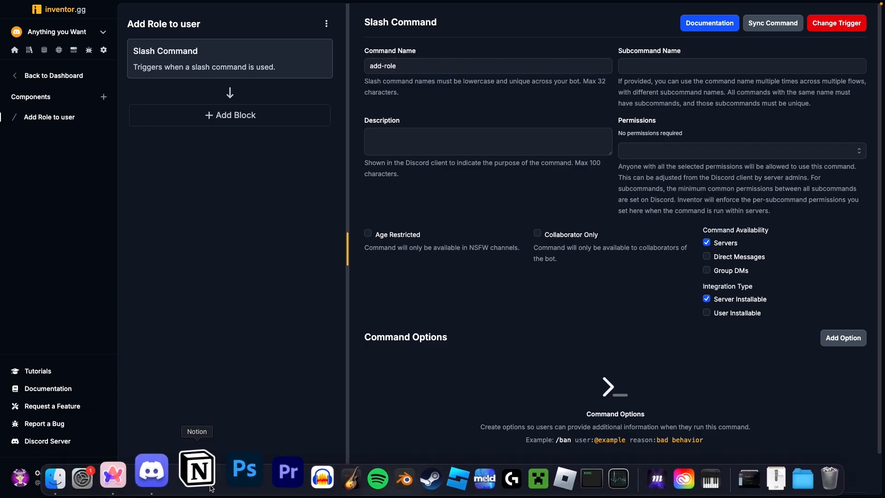
- Switch to Discord, look up slash commands matching /a in the general channel, clear the message and return to inventor.gg
{"action": "left_click", "coordinate": [151, 475]}
{"action": "type", "text": "/add"}
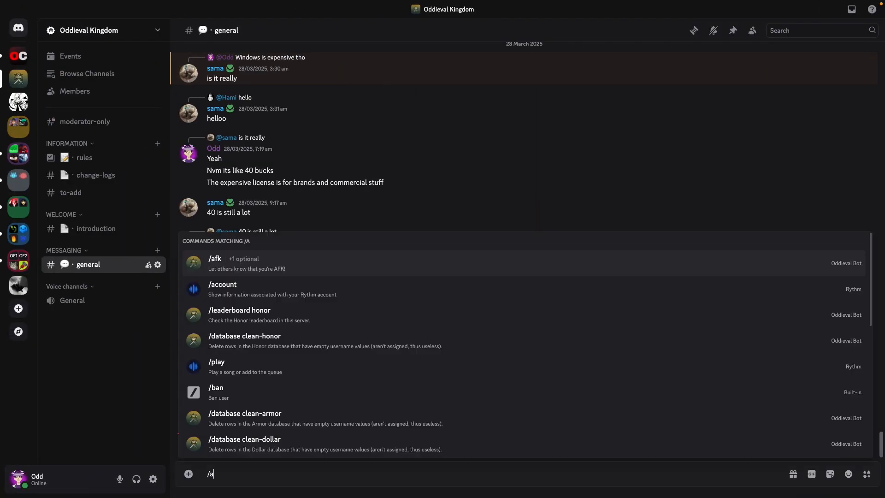
{"action": "key", "text": "BackSpace"}
{"action": "key", "text": "BackSpace"}
{"action": "key", "text": "BackSpace"}
{"action": "key", "text": "BackSpace"}
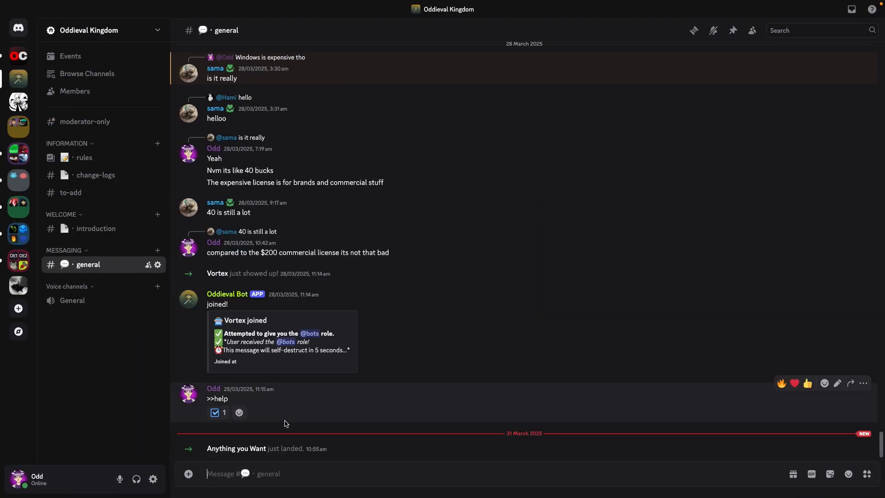
{"action": "left_click", "coordinate": [145, 478]}
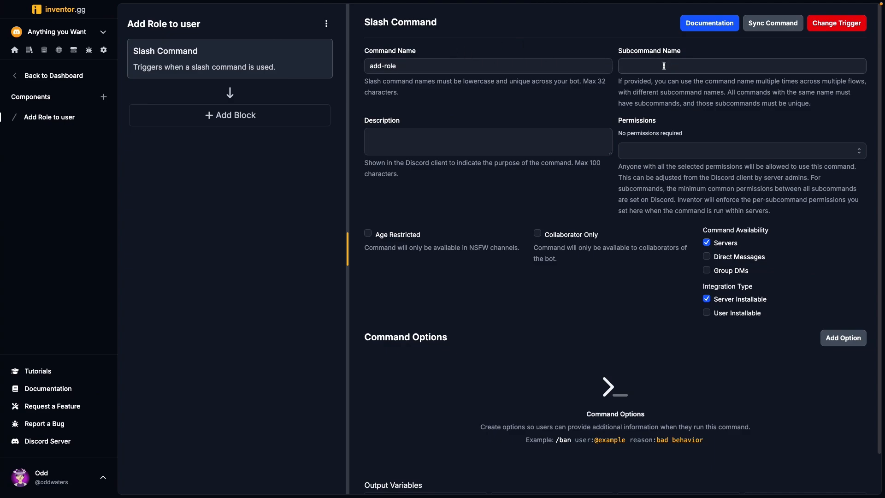
- Require the Administrator permission for the command and describe it as "Add a role to user."
{"action": "left_click", "coordinate": [660, 152]}
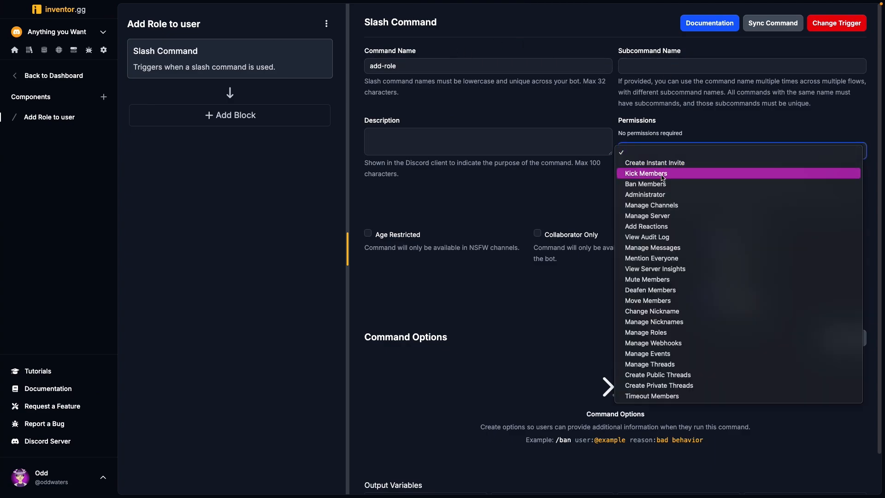
{"action": "left_click", "coordinate": [667, 196]}
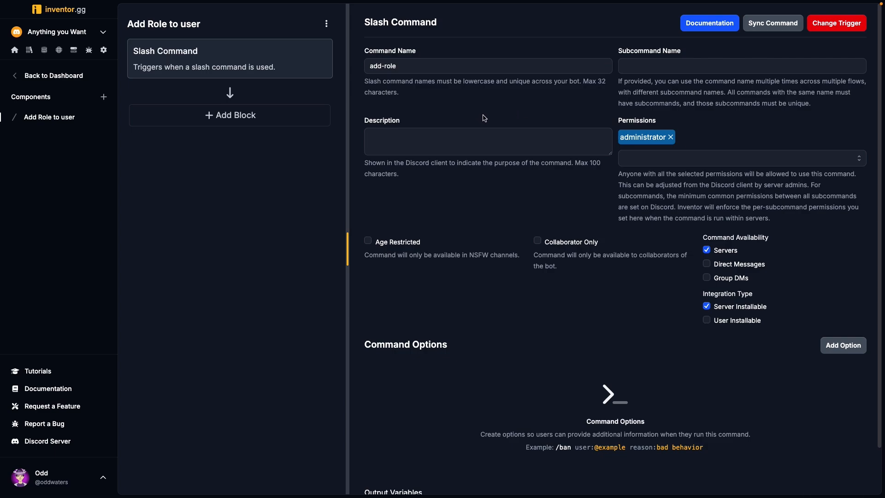
{"action": "left_click", "coordinate": [433, 139]}
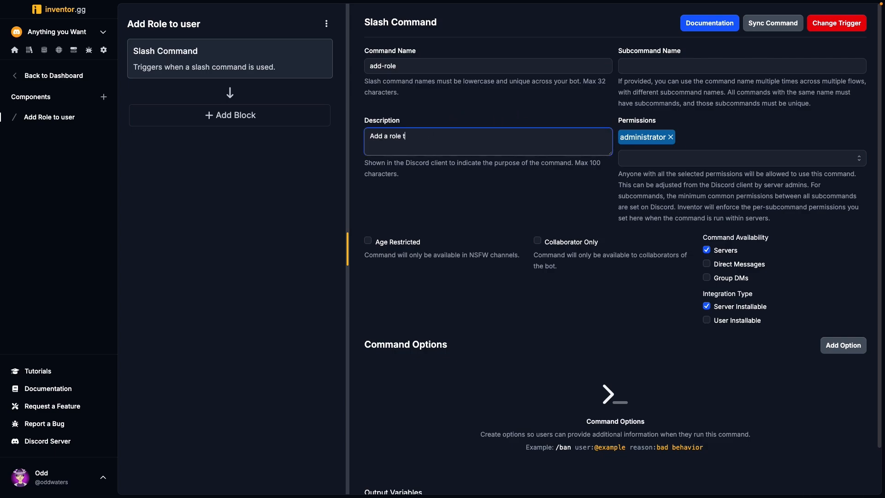
{"action": "left_click", "coordinate": [424, 89]}
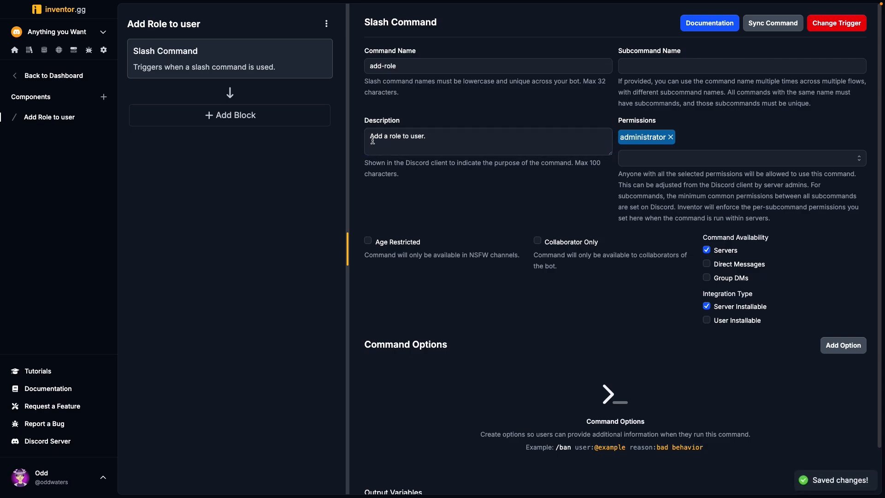
- Add a required command option of type User, named user, with the description "User to add role to."
{"action": "left_click", "coordinate": [810, 345]}
{"action": "scroll", "coordinate": [442, 301], "scroll_direction": "down", "scroll_amount": 3}
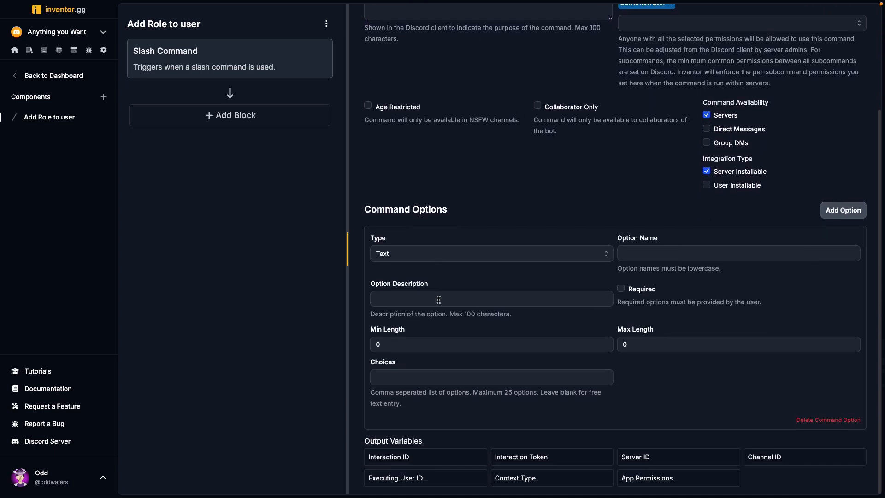
{"action": "left_click", "coordinate": [413, 253]}
{"action": "left_click", "coordinate": [407, 307]}
{"action": "key", "text": "Tab"}
{"action": "type", "text": "user"}
{"action": "left_click", "coordinate": [455, 382]}
{"action": "type", "text": "Us"}
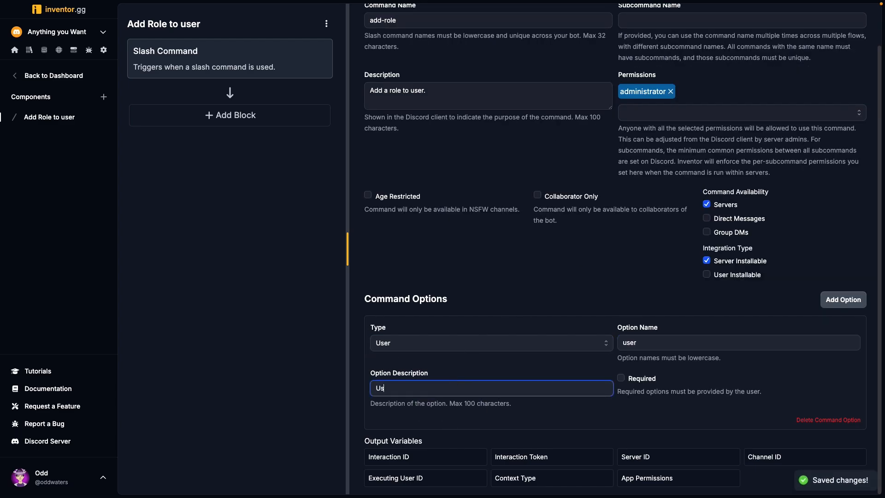
{"action": "type", "text": "er to add role"}
{"action": "left_click", "coordinate": [621, 378]}
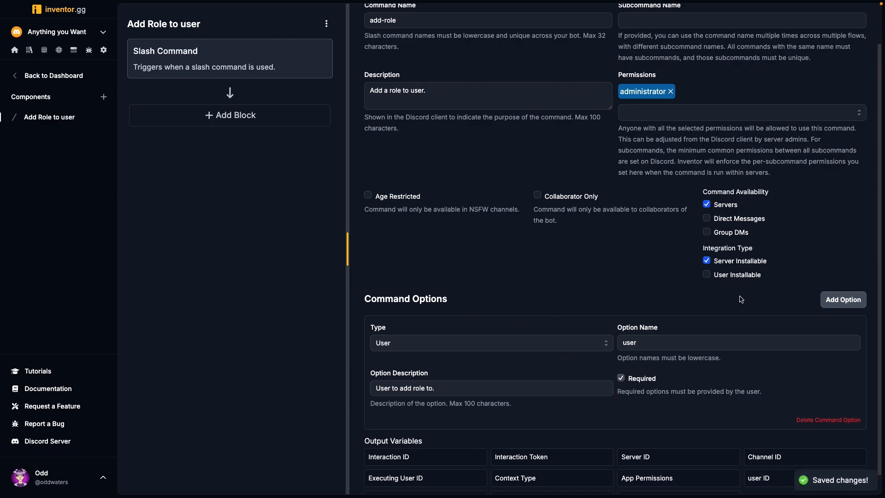
- Add a second command option of type Role and name it role
{"action": "scroll", "coordinate": [786, 283], "scroll_direction": "down", "scroll_amount": 1}
{"action": "left_click", "coordinate": [840, 279]}
{"action": "scroll", "coordinate": [547, 306], "scroll_direction": "down", "scroll_amount": 4}
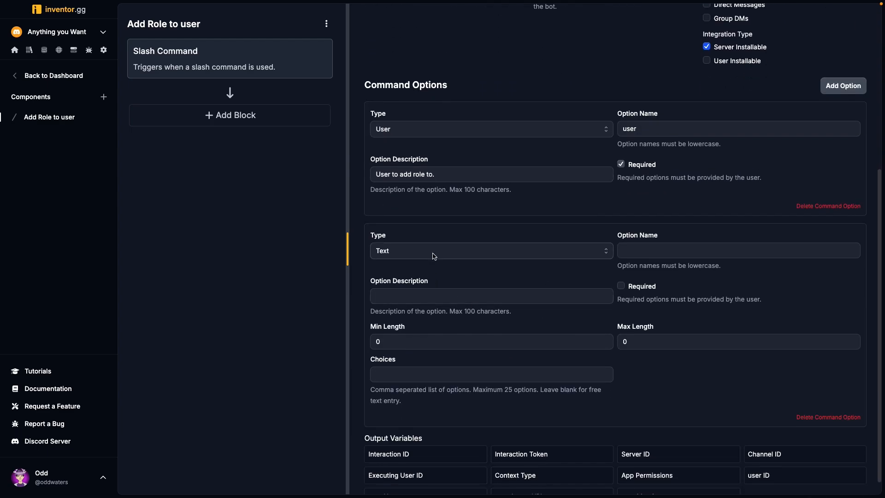
{"action": "left_click", "coordinate": [432, 253]}
{"action": "left_click", "coordinate": [431, 314]}
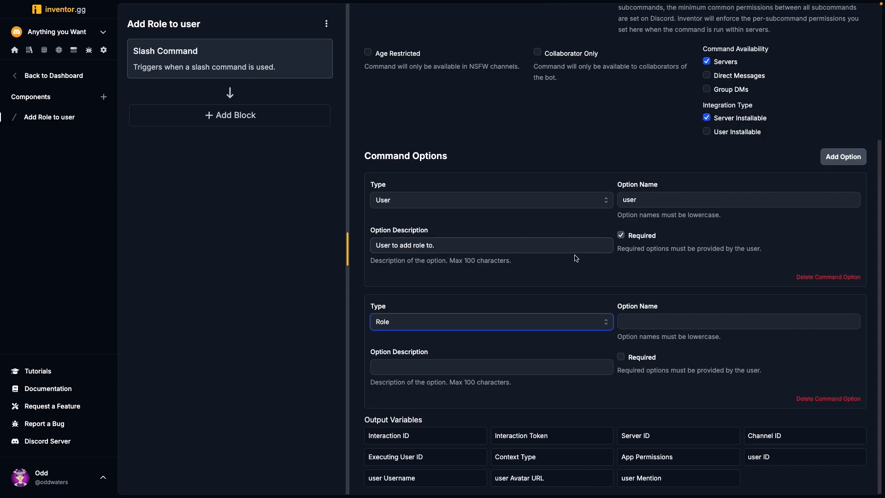
{"action": "left_click", "coordinate": [655, 319]}
{"action": "type", "text": "role"}
- Make the role option required and describe it as "Role to add to user."
{"action": "left_click", "coordinate": [628, 360]}
{"action": "left_click", "coordinate": [470, 363]}
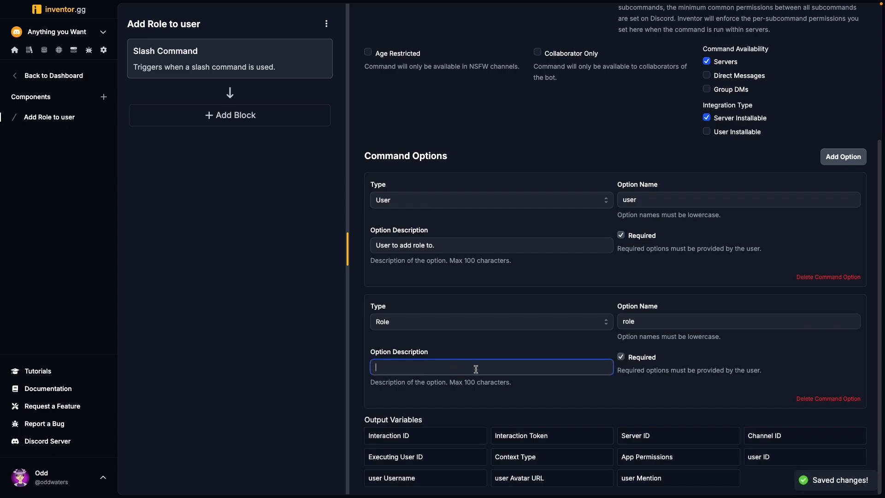
{"action": "type", "text": "le to add to user."}
{"action": "left_click", "coordinate": [466, 350]}
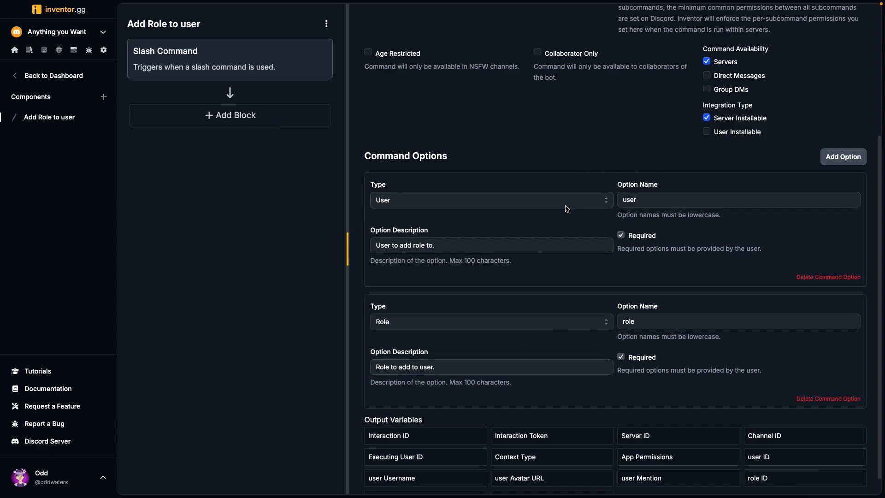
- Search the available blocks for role and add the Assign Role block to the flow
{"action": "left_click", "coordinate": [262, 117]}
{"action": "left_click", "coordinate": [457, 63]}
{"action": "type", "text": "role"}
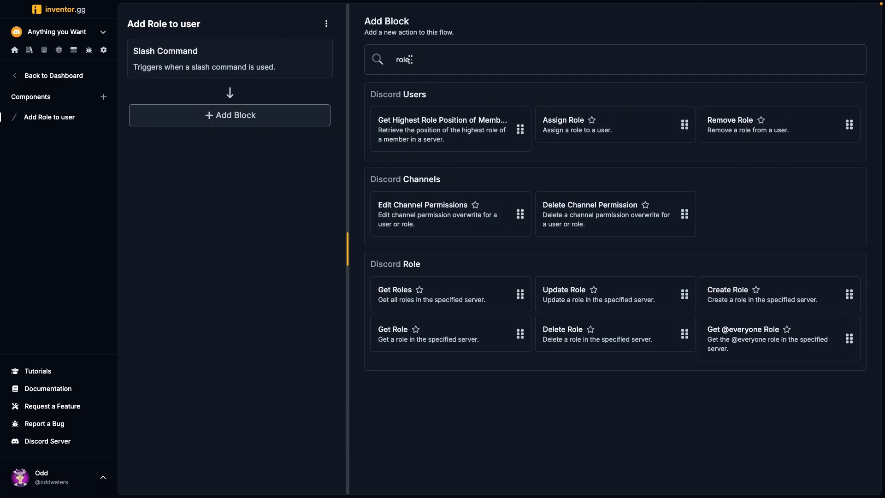
{"action": "left_click", "coordinate": [619, 126]}
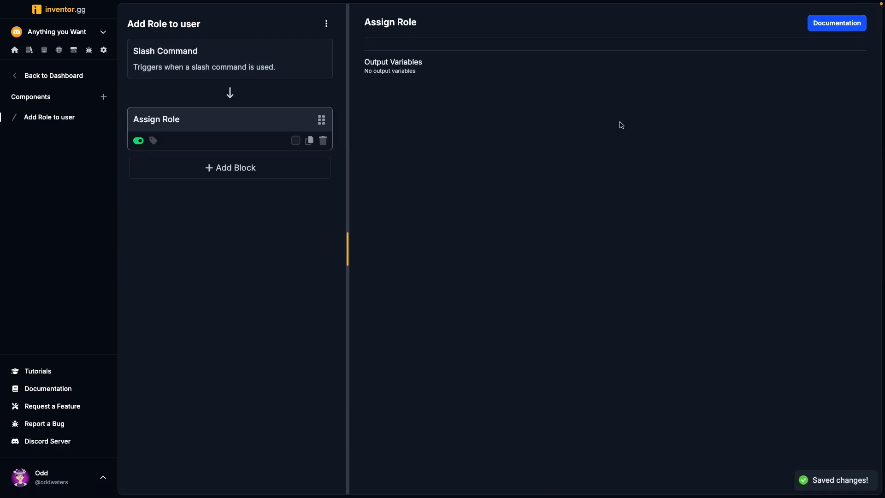
- Insert the Slash Command's Server ID variable as the Assign Role block's Server ID
{"action": "left_click", "coordinate": [412, 75]}
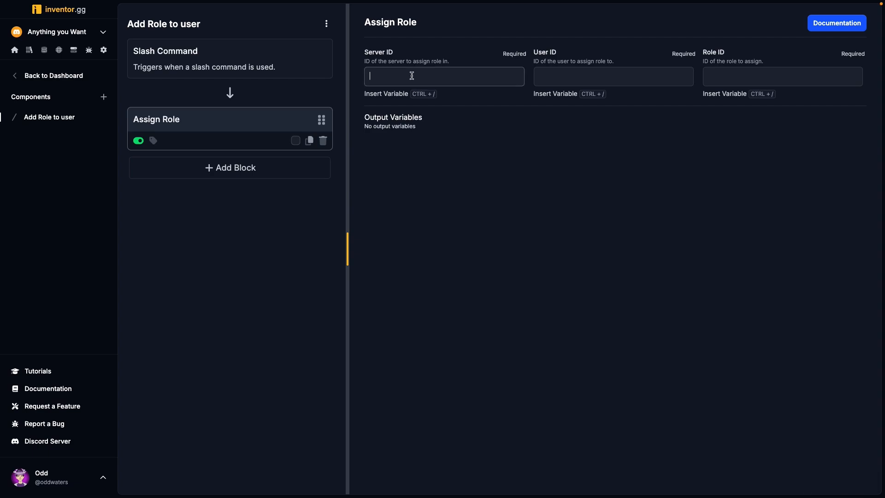
{"action": "left_click", "coordinate": [391, 94]}
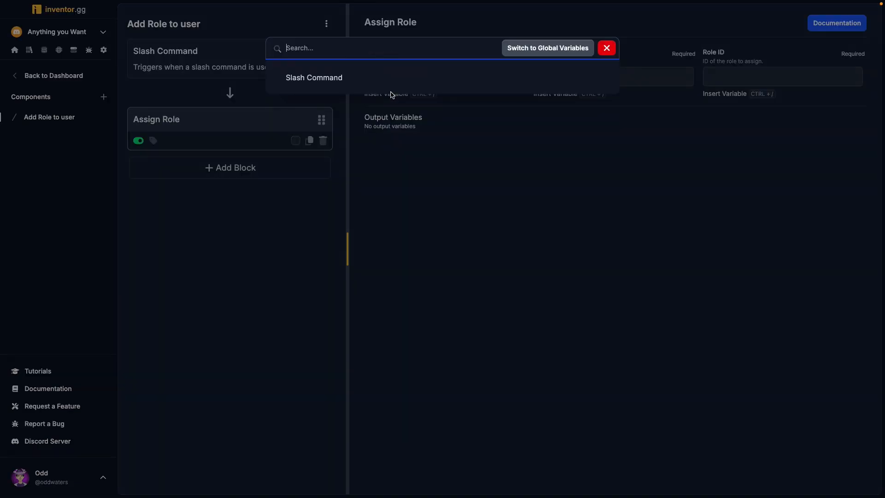
{"action": "left_click", "coordinate": [338, 77]}
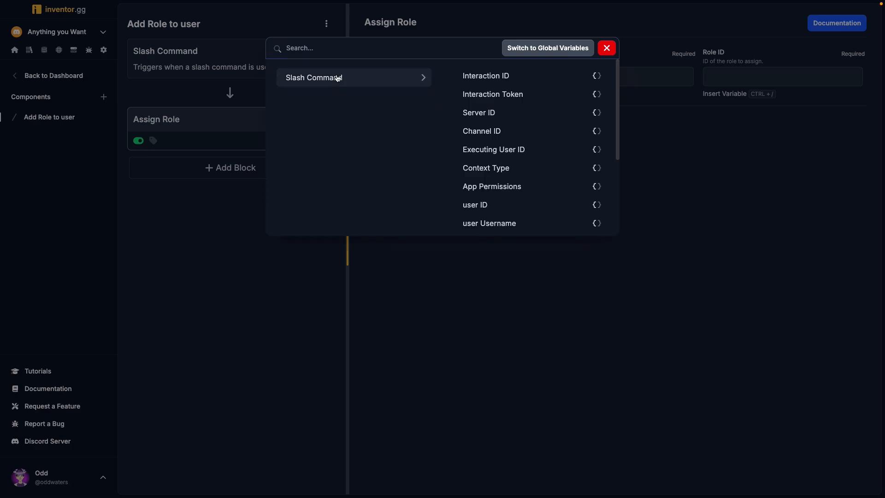
{"action": "left_click", "coordinate": [513, 114]}
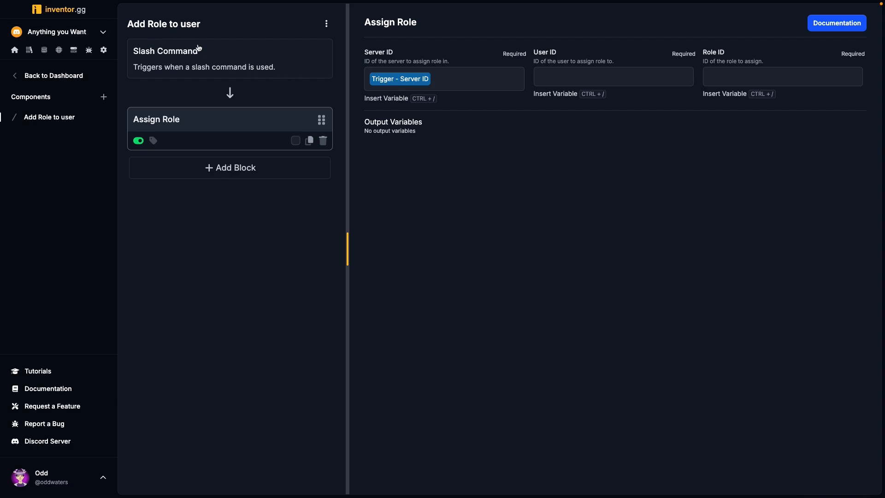
{"action": "left_click_drag", "start_coordinate": [364, 52], "coordinate": [403, 54]}
{"action": "left_click", "coordinate": [389, 55]}
- Browse the Slash Command variables available for the Assign Role block's User ID and review the trigger's user and role options
{"action": "left_click", "coordinate": [583, 75]}
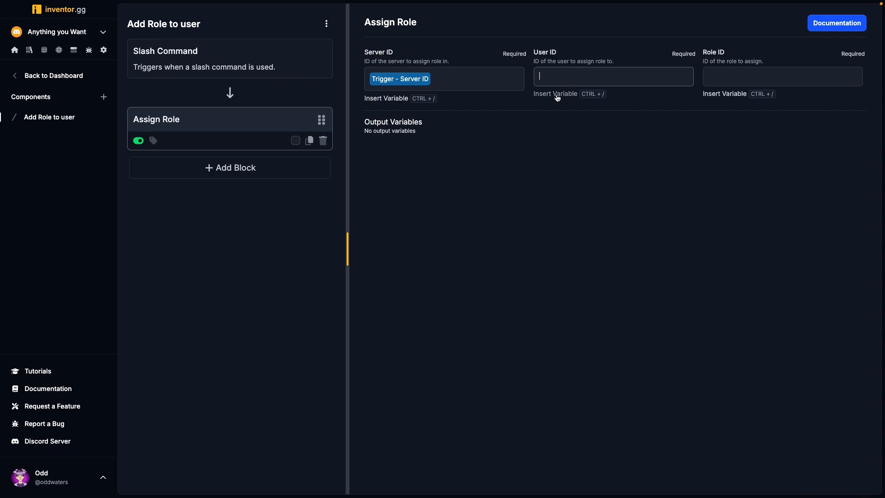
{"action": "left_click", "coordinate": [555, 94]}
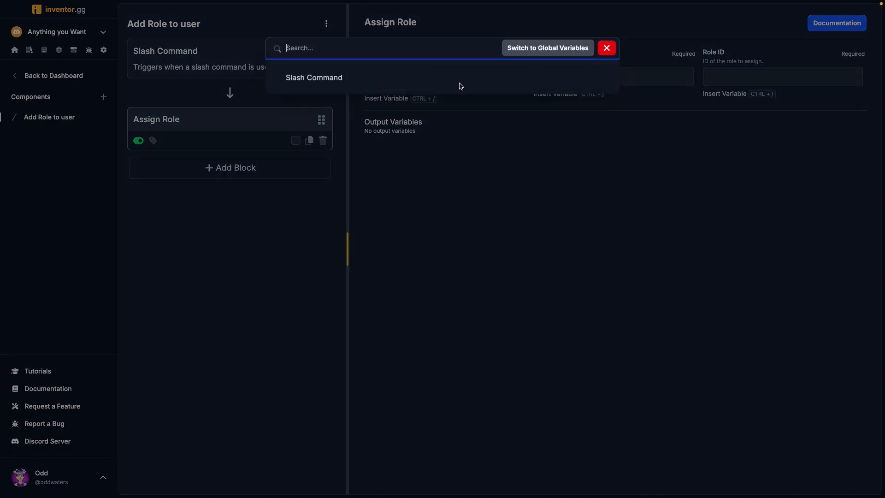
{"action": "left_click", "coordinate": [390, 78]}
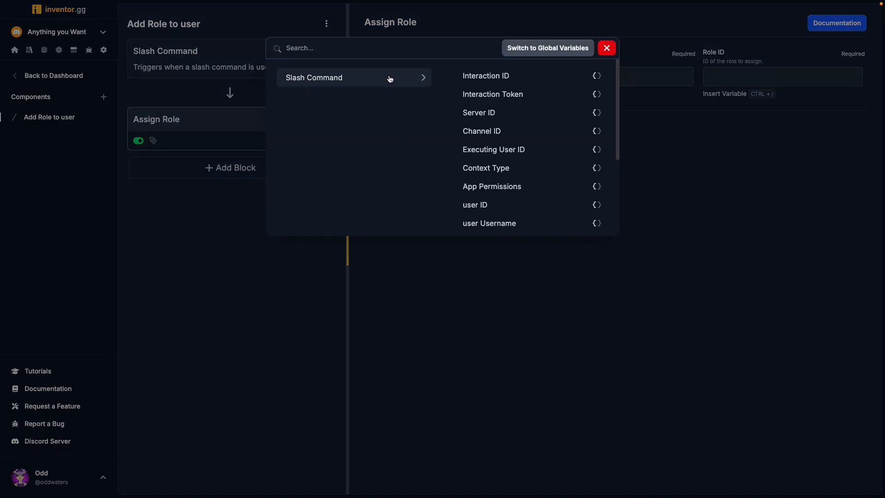
{"action": "scroll", "coordinate": [512, 200], "scroll_direction": "down", "scroll_amount": 3}
{"action": "scroll", "coordinate": [505, 148], "scroll_direction": "up", "scroll_amount": 1}
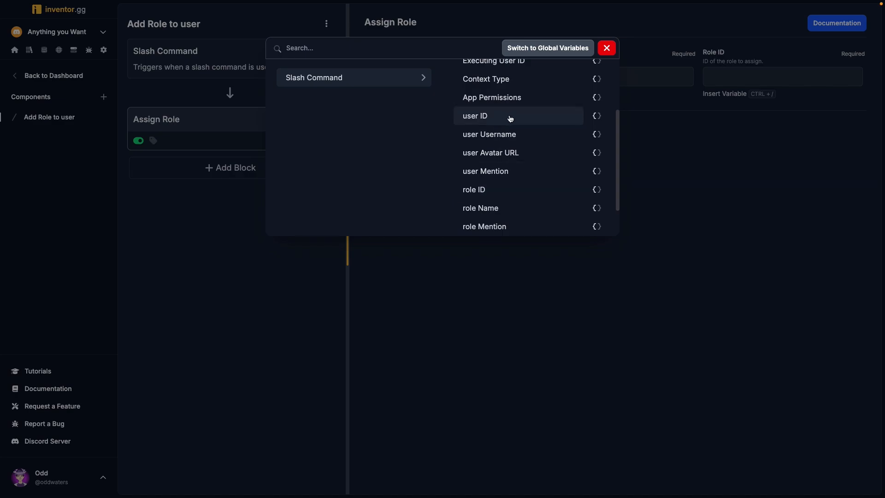
{"action": "left_click", "coordinate": [607, 48]}
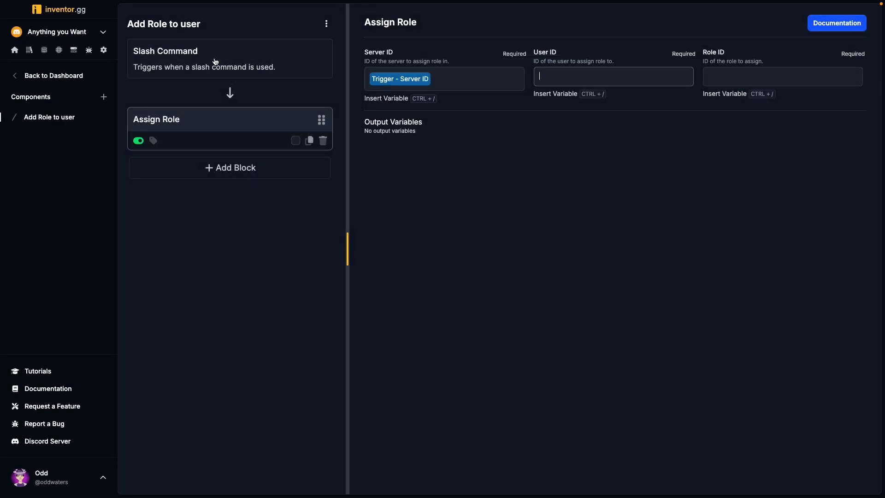
{"action": "left_click", "coordinate": [215, 62]}
{"action": "scroll", "coordinate": [507, 295], "scroll_direction": "down", "scroll_amount": 3}
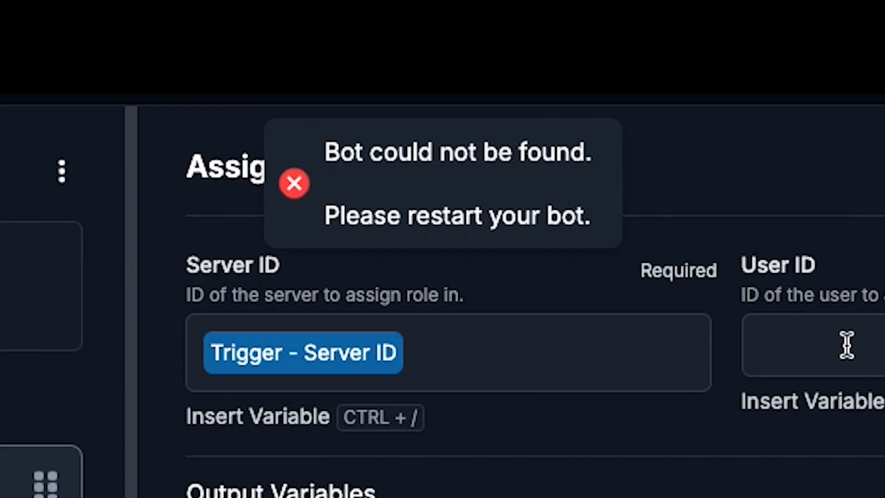
- Insert the Slash Command's user ID variable as the Assign Role block's User ID
{"action": "left_click", "coordinate": [567, 77]}
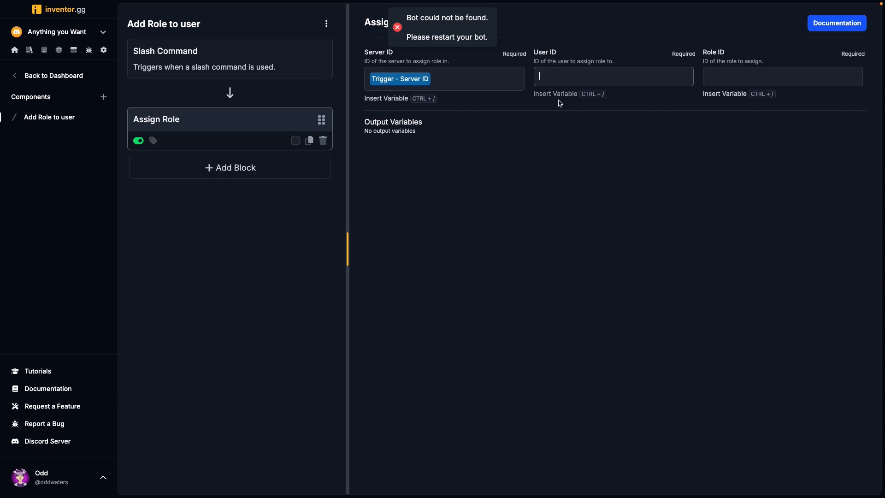
{"action": "left_click", "coordinate": [558, 95]}
{"action": "left_click", "coordinate": [607, 46]}
{"action": "left_click", "coordinate": [557, 94]}
{"action": "left_click", "coordinate": [349, 77]}
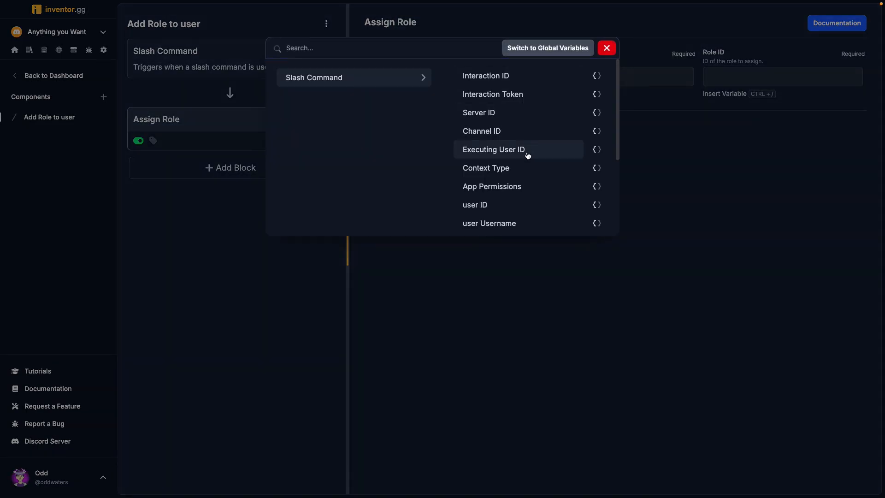
{"action": "left_click", "coordinate": [515, 206]}
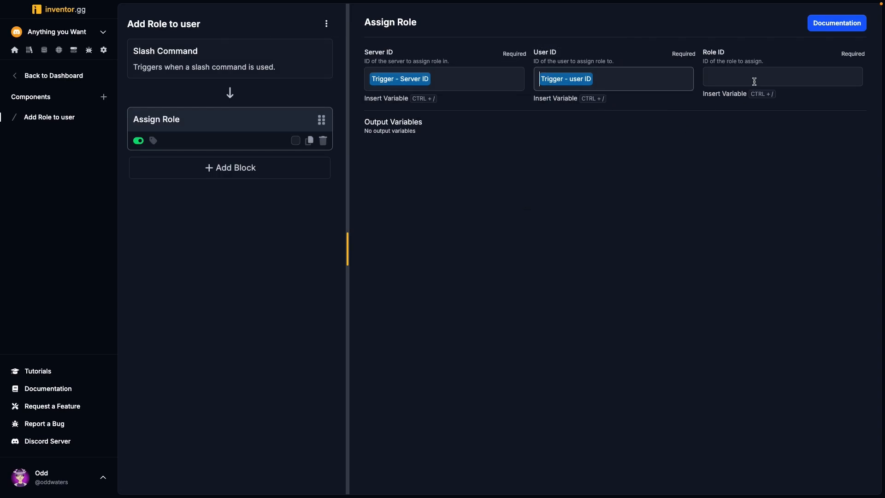
- Insert the Slash Command's role ID variable as the Assign Role block's Role ID
{"action": "left_click", "coordinate": [730, 77]}
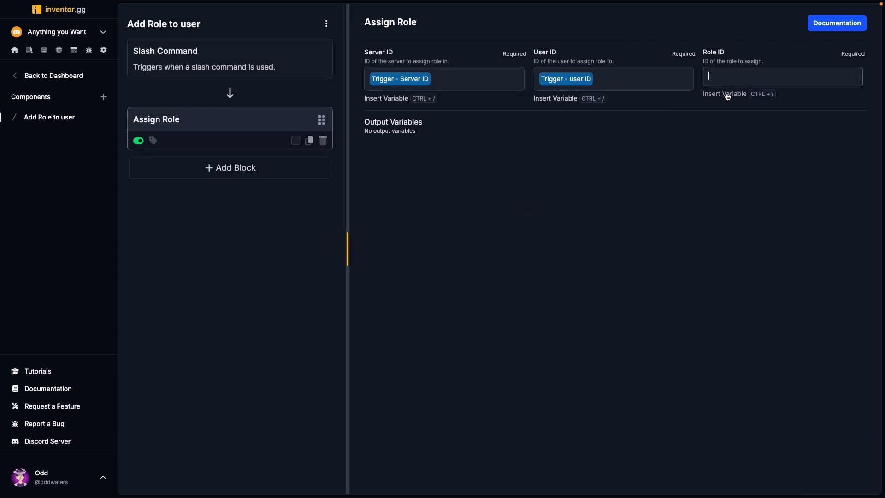
{"action": "left_click", "coordinate": [727, 94]}
{"action": "left_click", "coordinate": [365, 79]}
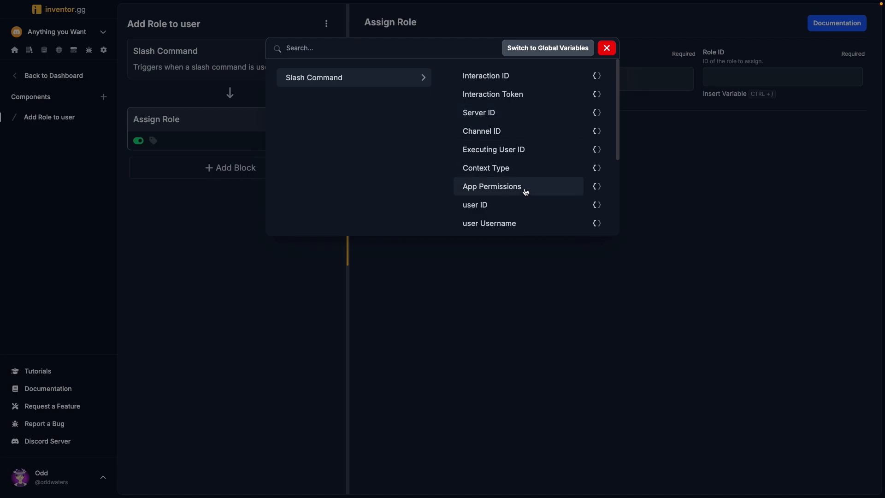
{"action": "scroll", "coordinate": [523, 189], "scroll_direction": "down", "scroll_amount": 3}
{"action": "left_click", "coordinate": [511, 150]}
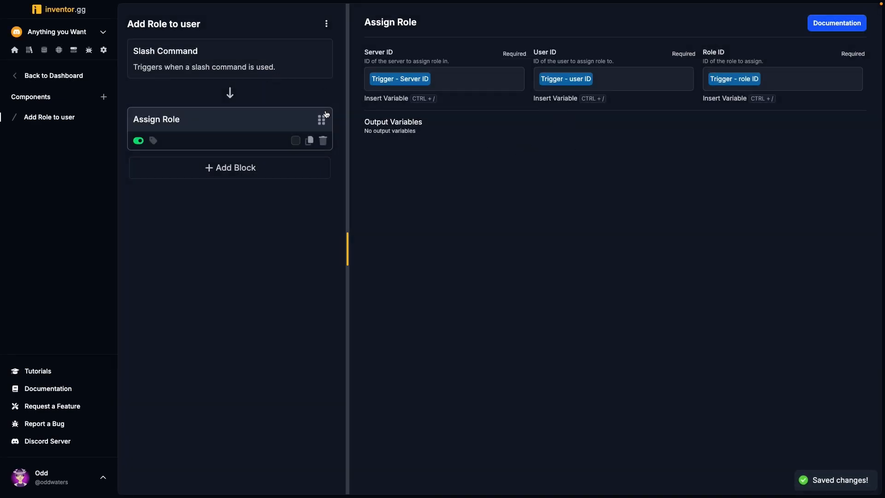
- Search the blocks for defer and add a Defer Interaction block between the Slash Command trigger and Assign Role
{"action": "left_click", "coordinate": [296, 74]}
{"action": "scroll", "coordinate": [482, 295], "scroll_direction": "down", "scroll_amount": 5}
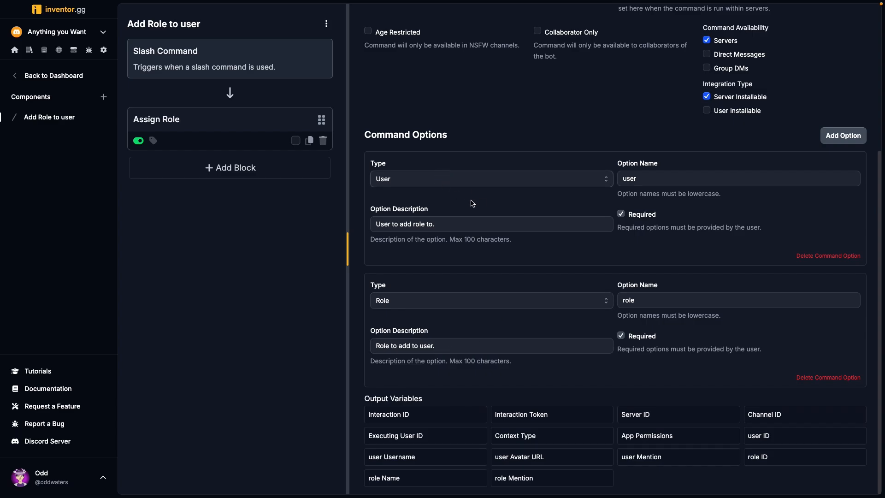
{"action": "left_click", "coordinate": [251, 134]}
{"action": "left_click", "coordinate": [254, 168]}
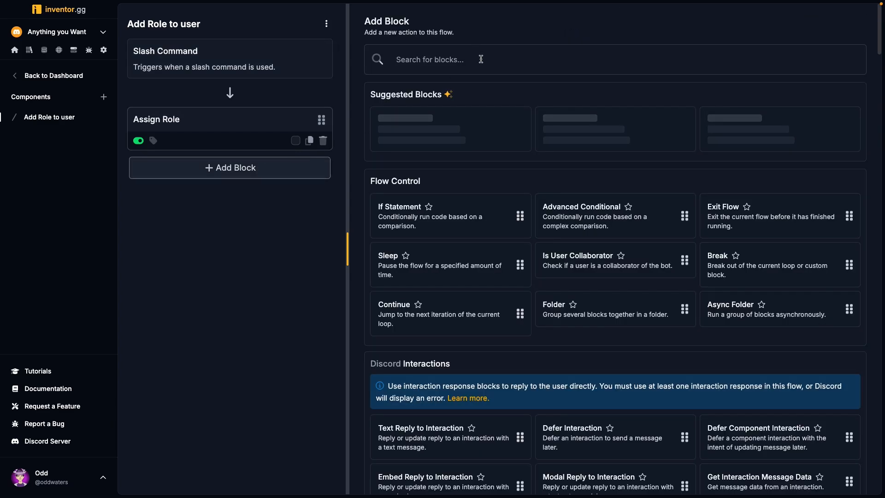
{"action": "type", "text": "defeer"}
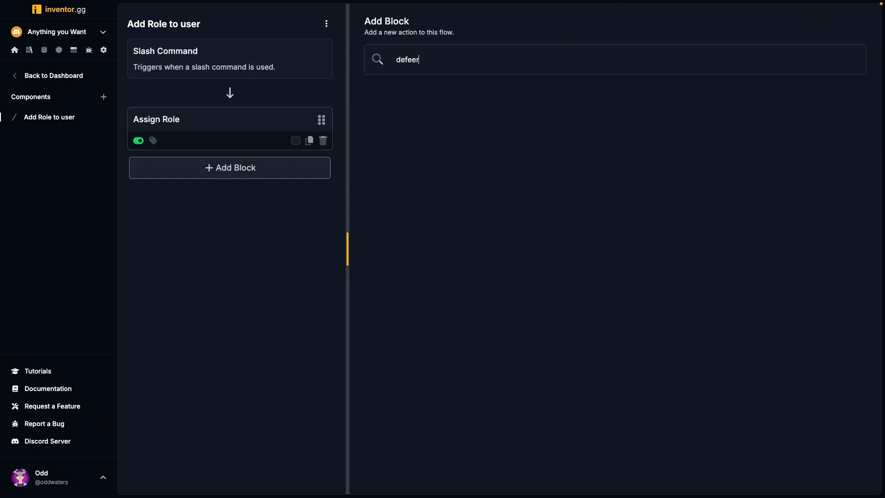
{"action": "key", "text": "BackSpace"}
{"action": "key", "text": "BackSpace"}
{"action": "type", "text": "r"}
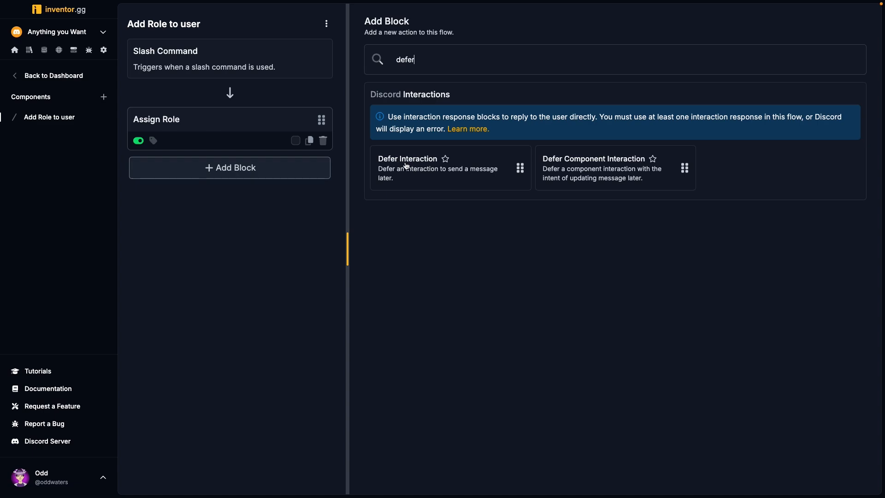
{"action": "left_click_drag", "start_coordinate": [452, 177], "coordinate": [249, 122]}
{"action": "left_click", "coordinate": [246, 123]}
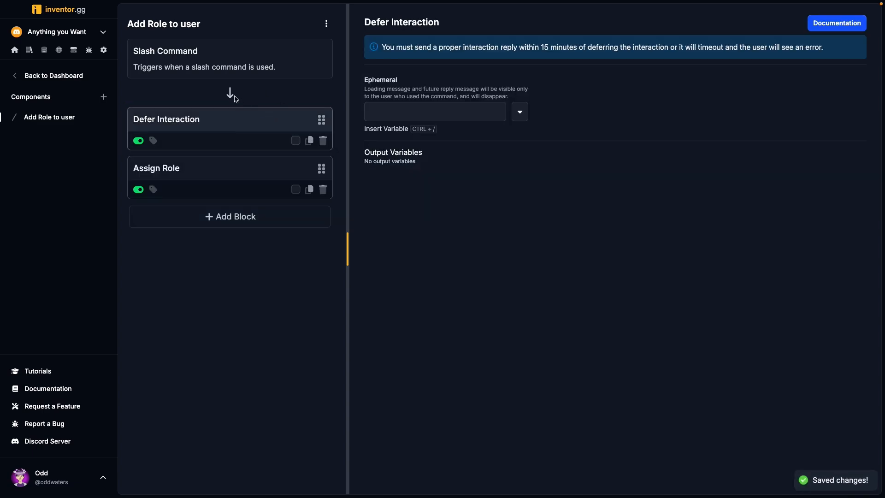
- Set the Defer Interaction block's Ephemeral option to true
{"action": "left_click_drag", "start_coordinate": [538, 47], "coordinate": [572, 47]}
{"action": "left_click", "coordinate": [520, 111]}
{"action": "left_click", "coordinate": [510, 135]}
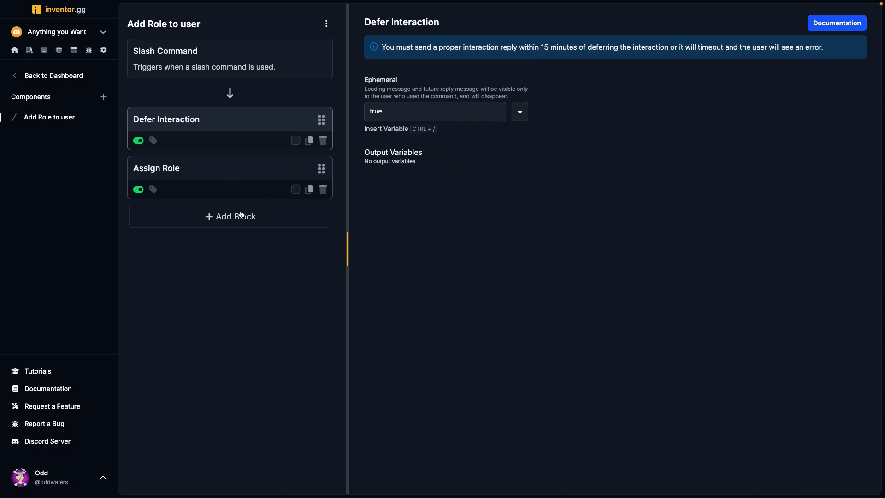
- Search the blocks for embed and add an Embed Reply to Interaction block after Assign Role
{"action": "left_click", "coordinate": [270, 217]}
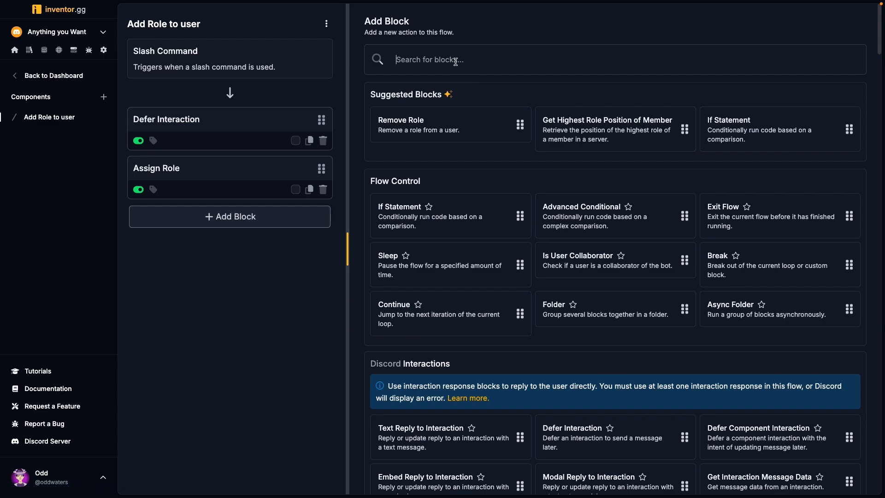
{"action": "type", "text": "send"}
{"action": "key", "text": "ctrl+a"}
{"action": "key", "text": "BackSpace"}
{"action": "type", "text": "embed"}
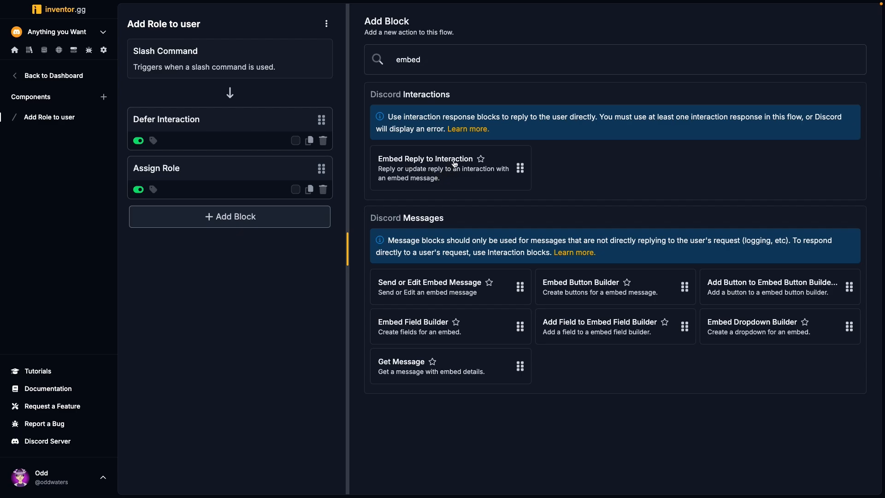
{"action": "left_click_drag", "start_coordinate": [446, 164], "coordinate": [216, 213]}
{"action": "left_click", "coordinate": [238, 221]}
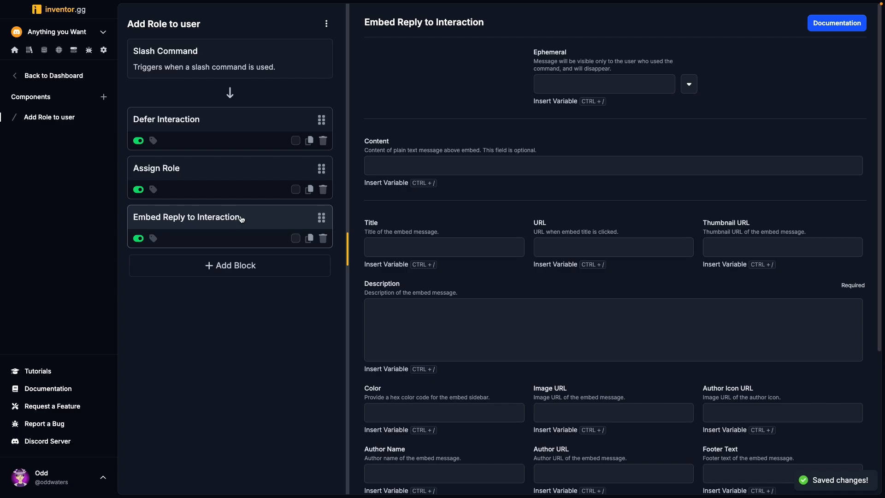
- Set the embed reply's Ephemeral option to true and its title to "Role Added"
{"action": "left_click", "coordinate": [689, 84]}
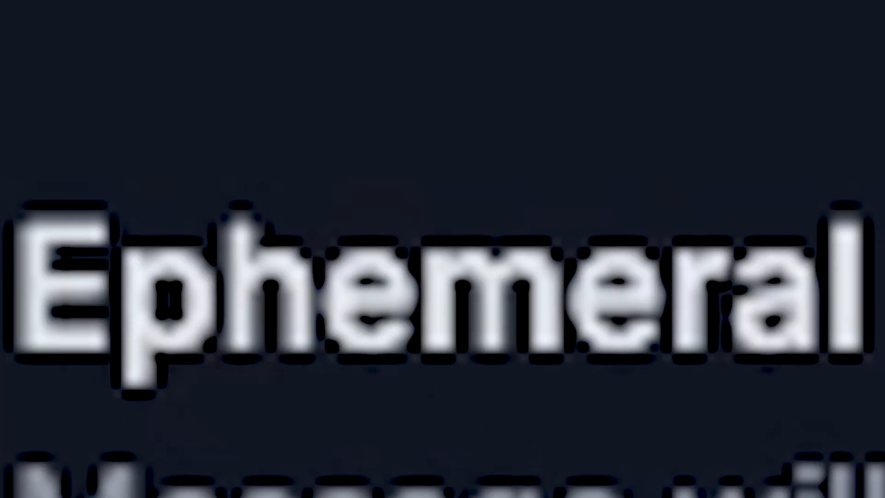
{"action": "left_click", "coordinate": [676, 106]}
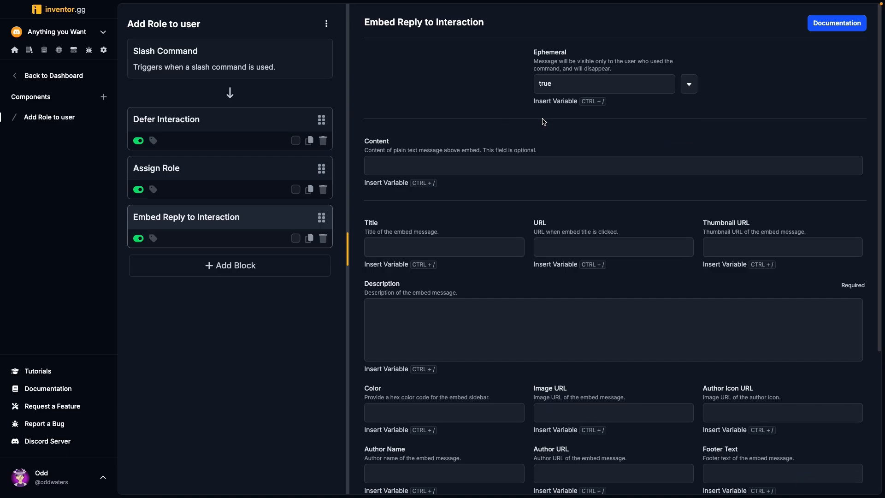
{"action": "left_click", "coordinate": [413, 249]}
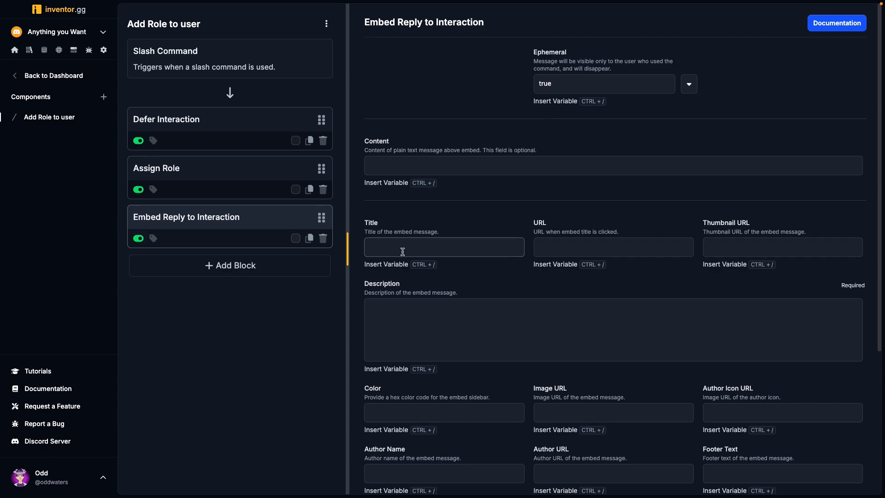
{"action": "type", "text": "Role Added"}
- Write the embed description as "Added", the trigger's role Mention variable, "to", and the trigger's user Mention variable
{"action": "left_click", "coordinate": [469, 316]}
{"action": "type", "text": "Added"}
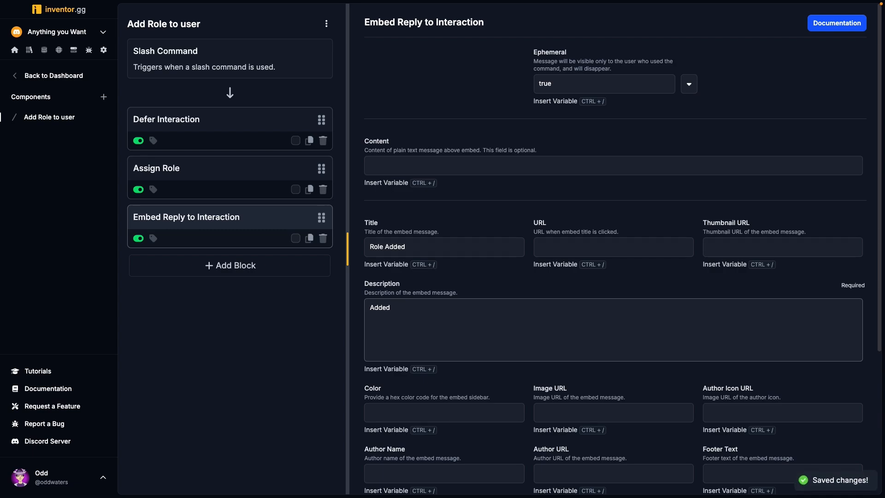
{"action": "type", "text": "Trigger - role Mention to Trigger - user Mention"}
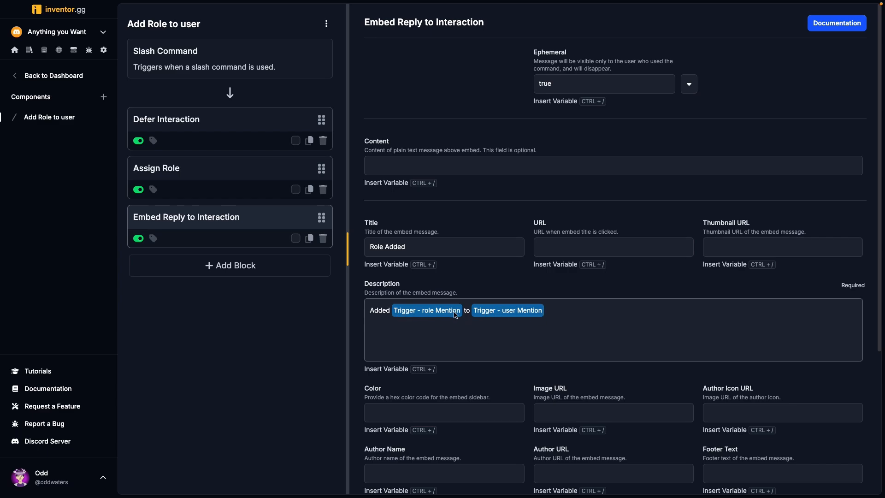
- Examine the Slash Command variables available for the embed description and look over the embed reply's remaining fields
{"action": "left_click", "coordinate": [391, 370]}
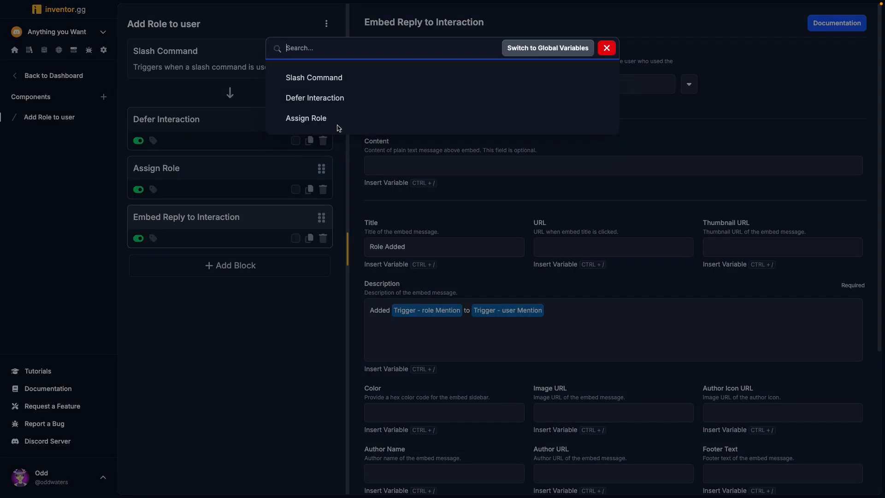
{"action": "left_click", "coordinate": [338, 79]}
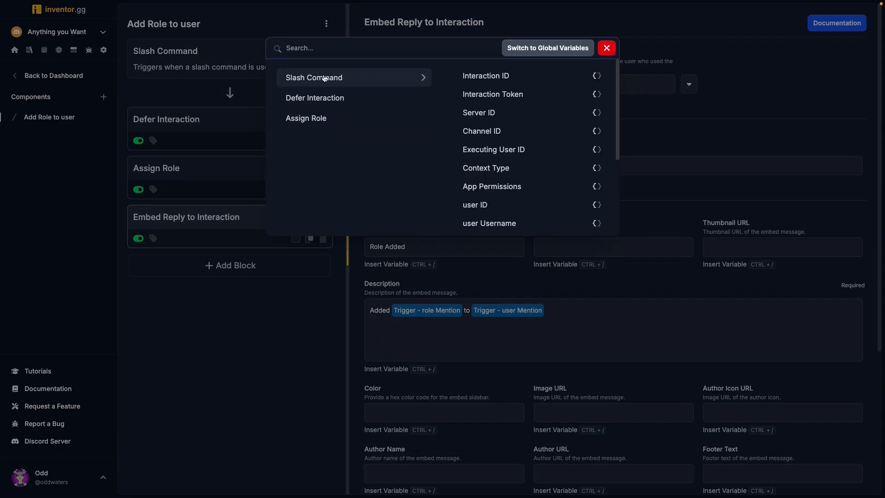
{"action": "scroll", "coordinate": [511, 139], "scroll_direction": "down", "scroll_amount": 1}
{"action": "scroll", "coordinate": [526, 157], "scroll_direction": "down", "scroll_amount": 1}
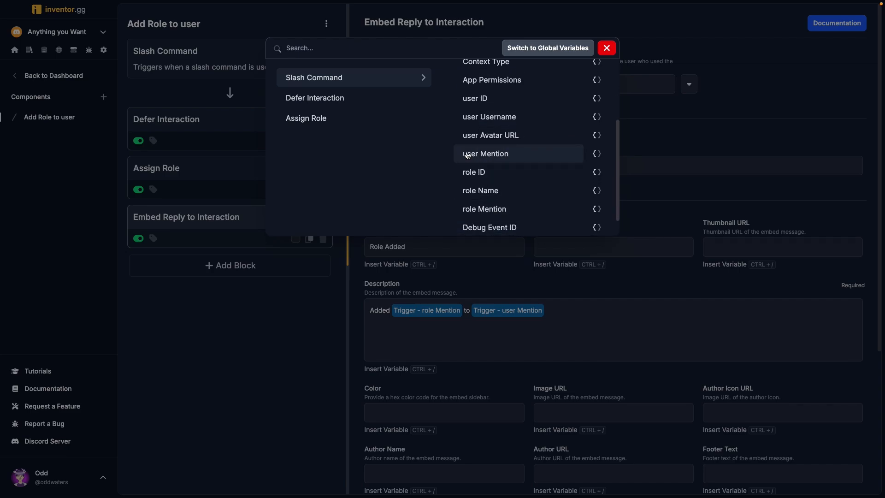
{"action": "scroll", "coordinate": [479, 166], "scroll_direction": "down", "scroll_amount": 1}
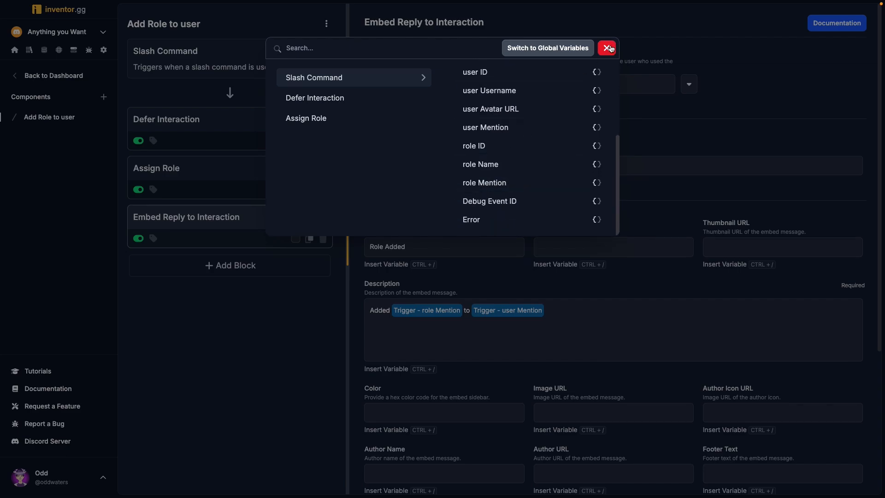
{"action": "left_click", "coordinate": [608, 48]}
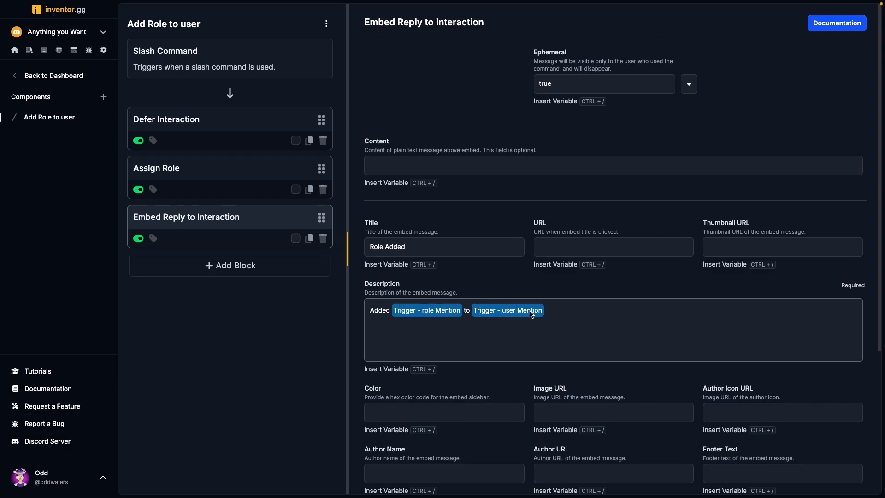
{"action": "scroll", "coordinate": [461, 311], "scroll_direction": "down", "scroll_amount": 1}
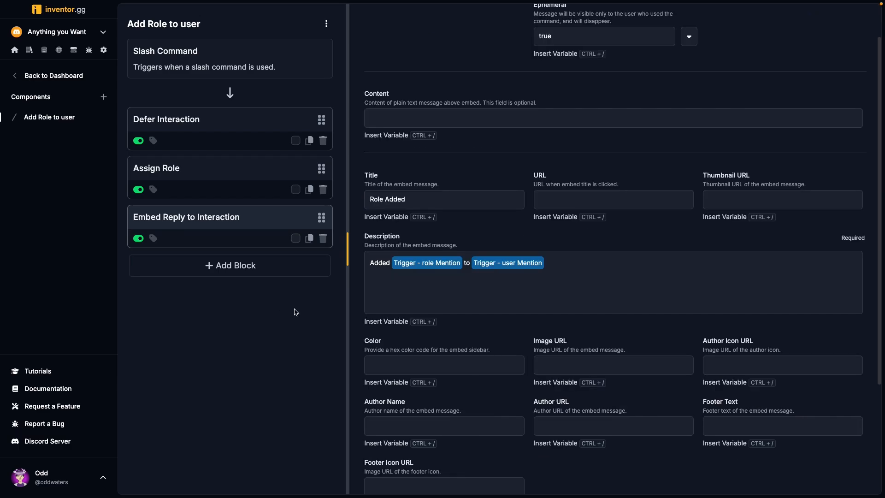
{"action": "scroll", "coordinate": [448, 96], "scroll_direction": "up", "scroll_amount": 1}
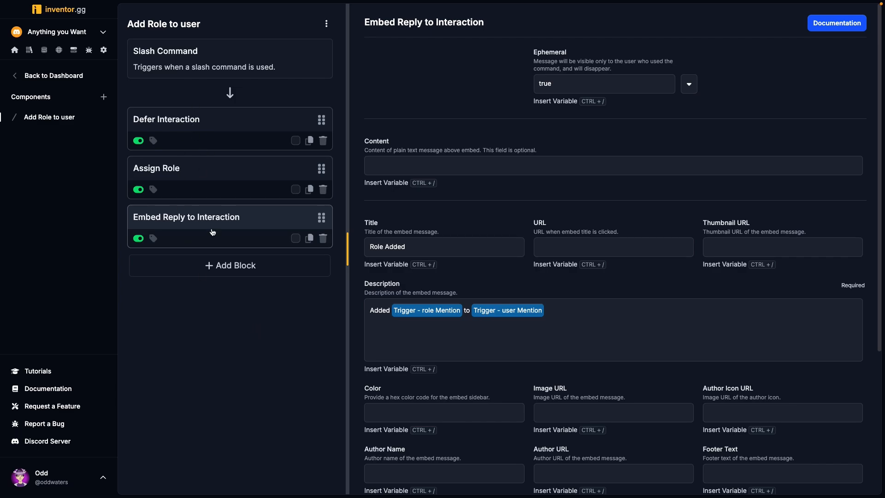
- Sync the add-role slash command from its trigger settings, and switch to Discord and reload it
{"action": "left_click", "coordinate": [261, 61]}
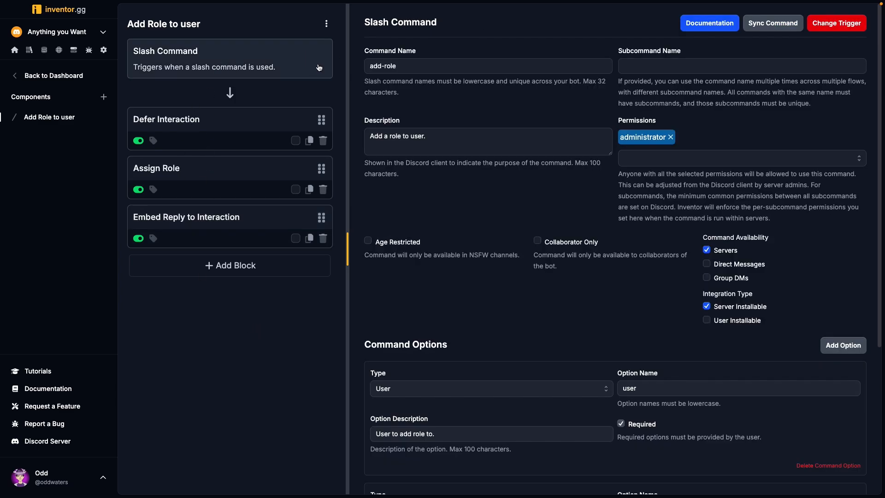
{"action": "left_click", "coordinate": [768, 27]}
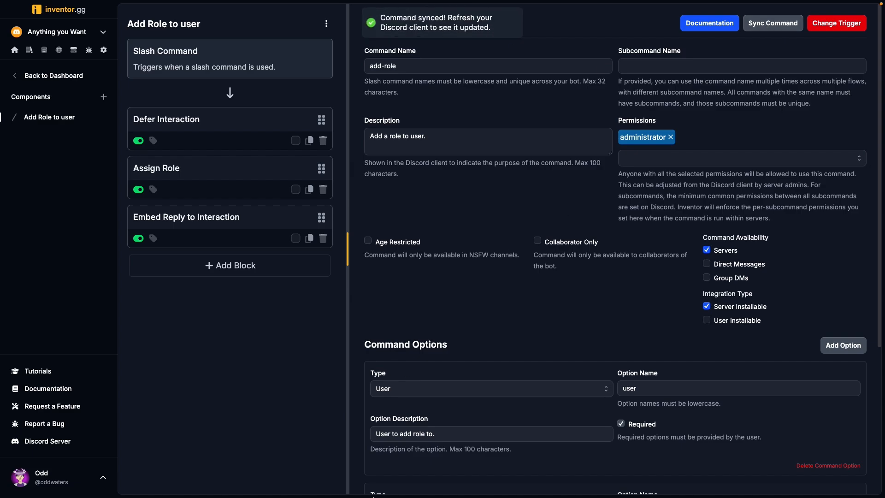
{"action": "left_click", "coordinate": [174, 478]}
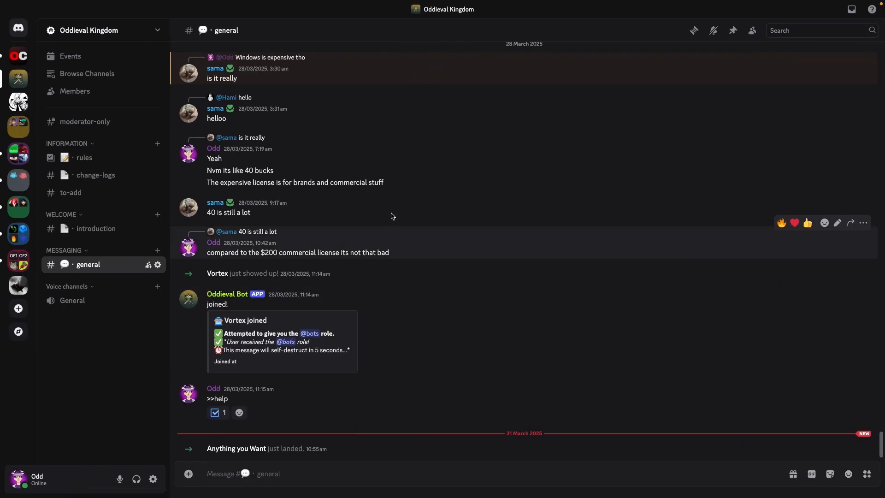
{"action": "key", "text": "super+r"}
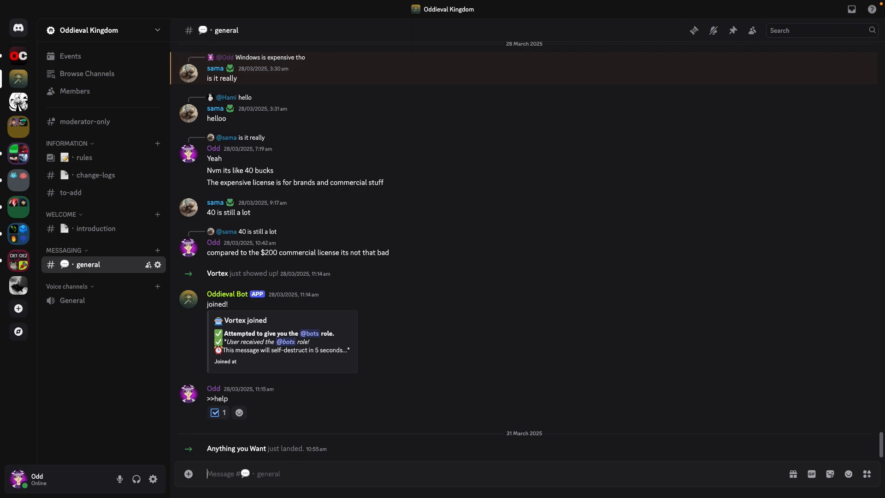
- Run /add-role in the general channel for the sixth listed member with the bots role, and open that member's profile from the reply
{"action": "type", "text": "/add-role"}
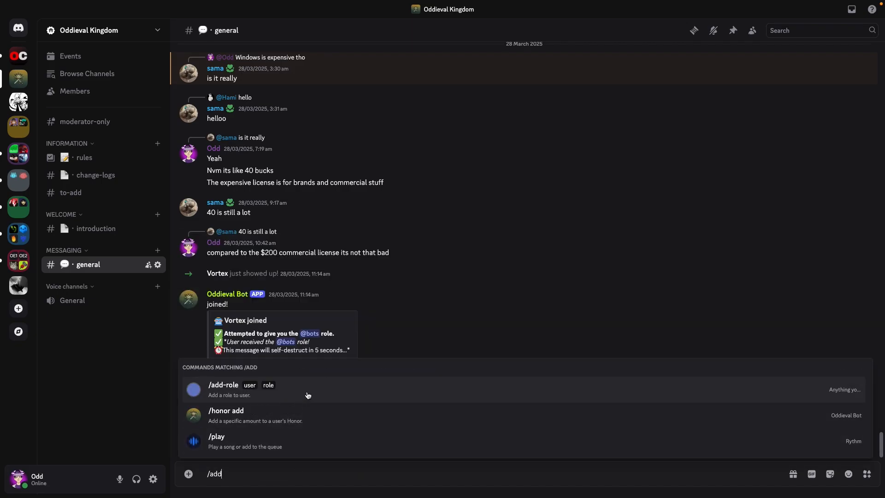
{"action": "left_click", "coordinate": [308, 395]}
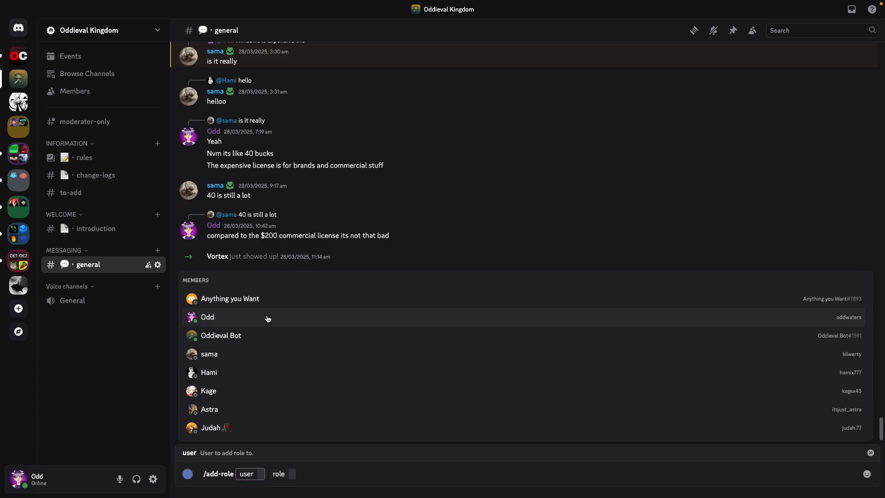
{"action": "left_click", "coordinate": [252, 392]}
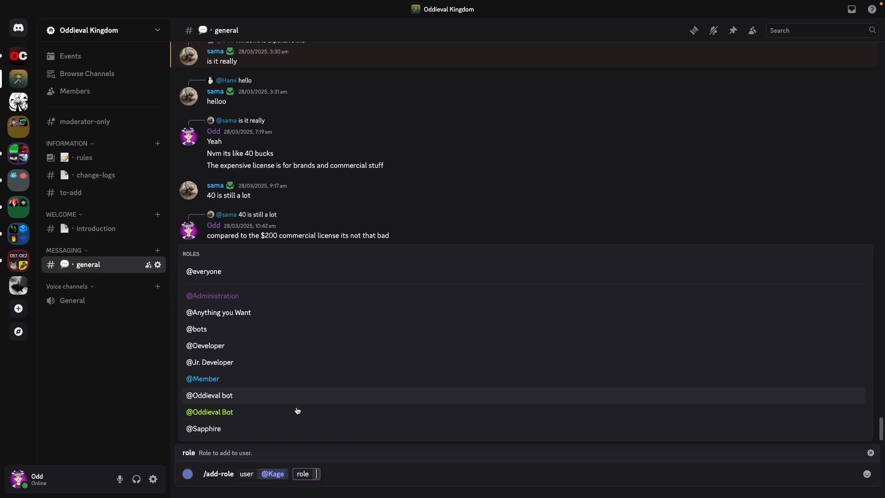
{"action": "left_click", "coordinate": [248, 330]}
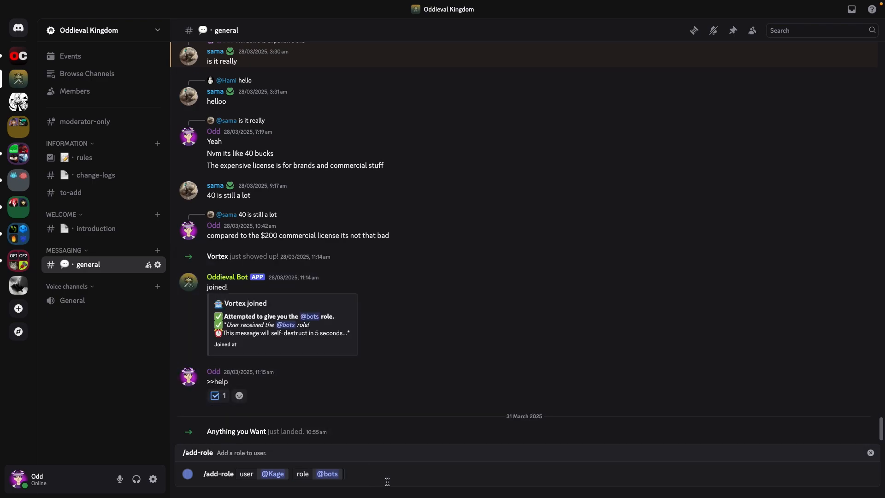
{"action": "key", "text": "Return"}
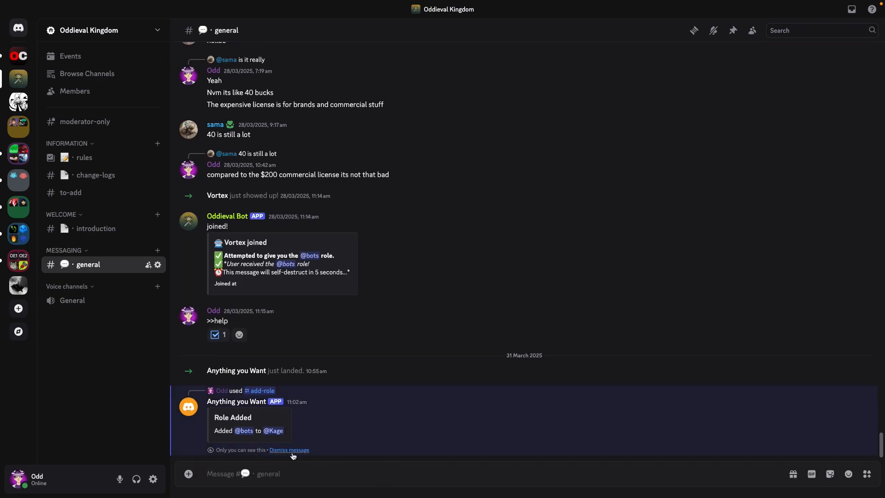
{"action": "left_click", "coordinate": [274, 431]}
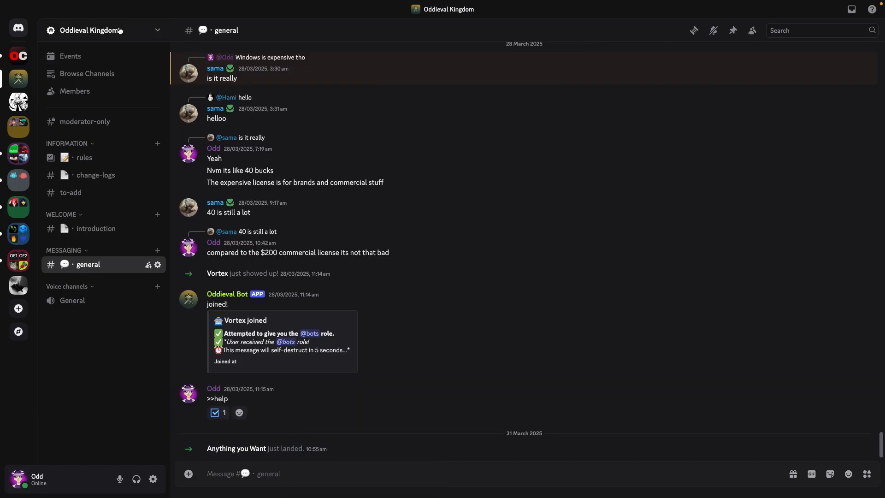
- Open the role list in the server settings and look at the bot's Anything you Want role
{"action": "left_click", "coordinate": [115, 30]}
{"action": "left_click", "coordinate": [115, 97]}
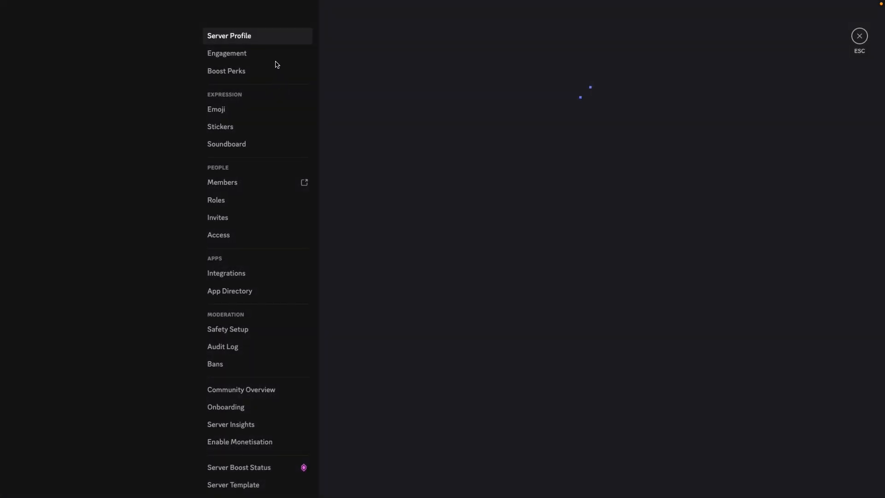
{"action": "left_click", "coordinate": [252, 201]}
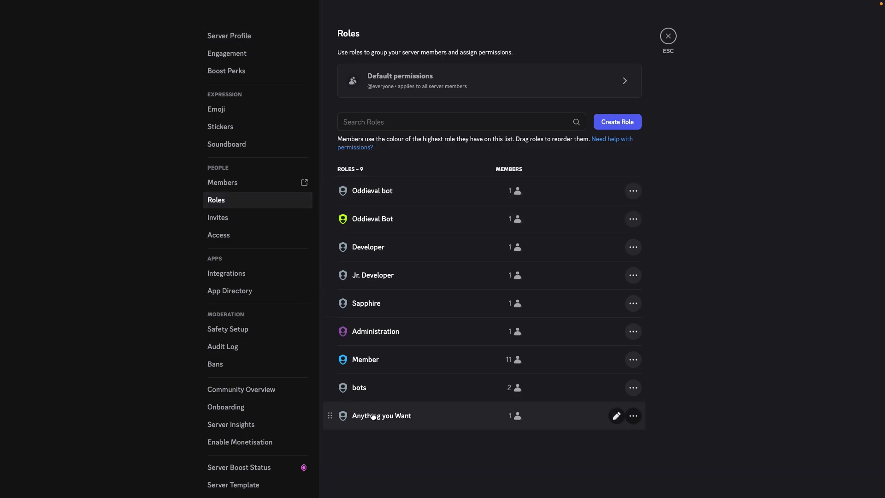
{"action": "left_click", "coordinate": [411, 414]}
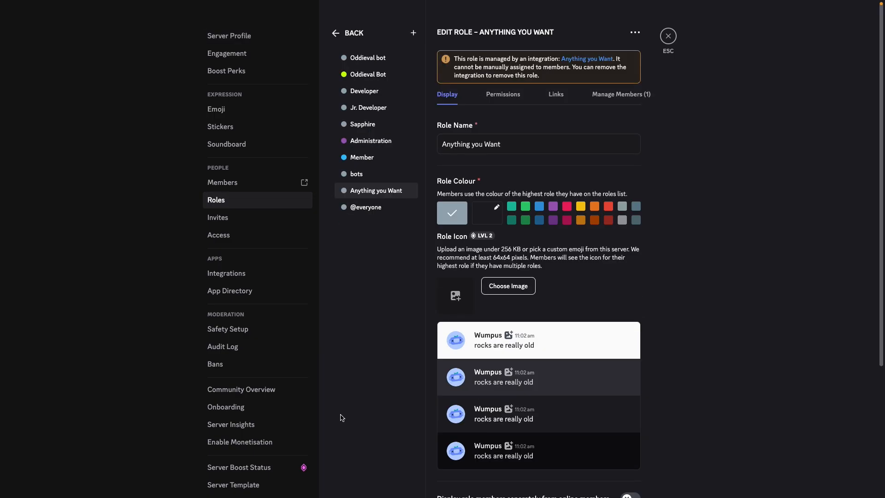
{"action": "left_click", "coordinate": [333, 33]}
- Move the Anything you Want role above all other roles, save the new order and close the server settings
{"action": "left_click_drag", "start_coordinate": [330, 415], "coordinate": [334, 190]}
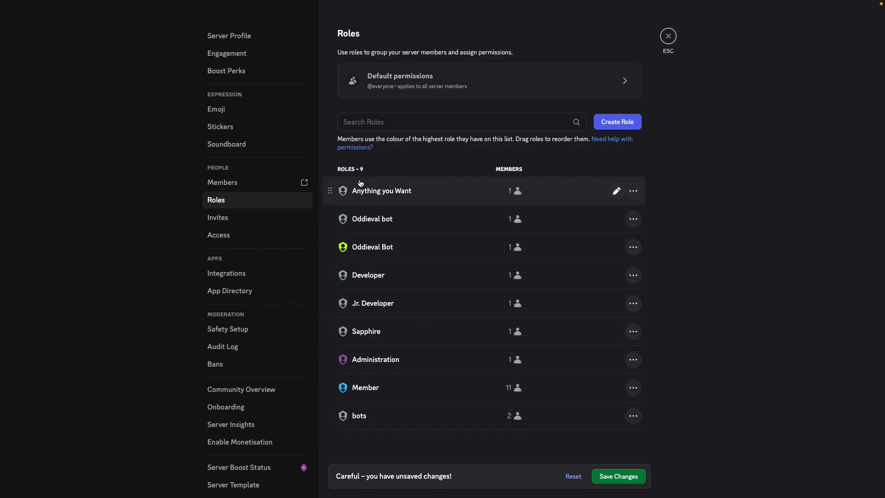
{"action": "left_click_drag", "start_coordinate": [360, 187], "coordinate": [406, 291]}
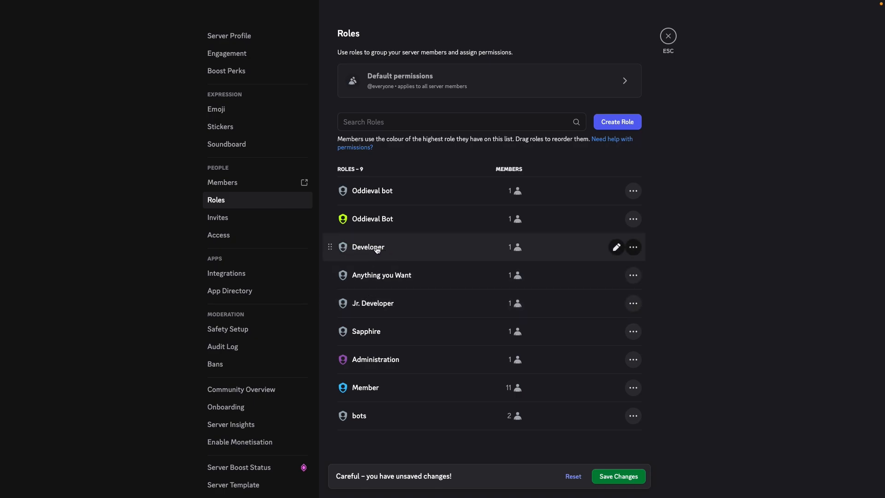
{"action": "left_click_drag", "start_coordinate": [341, 271], "coordinate": [343, 184]}
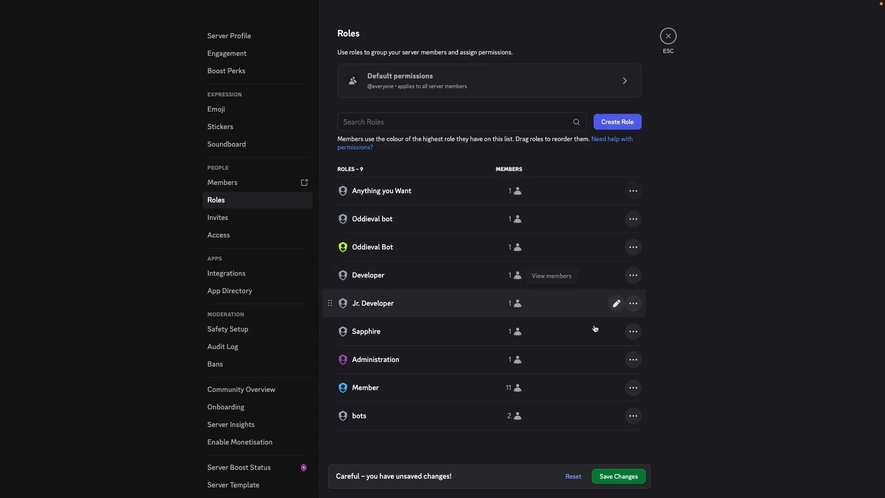
{"action": "left_click", "coordinate": [622, 476]}
{"action": "key", "text": "Escape"}
- Rerun /add-role for the same member with the bots role, and check the roles on the member's profile
{"action": "type", "text": "/add"}
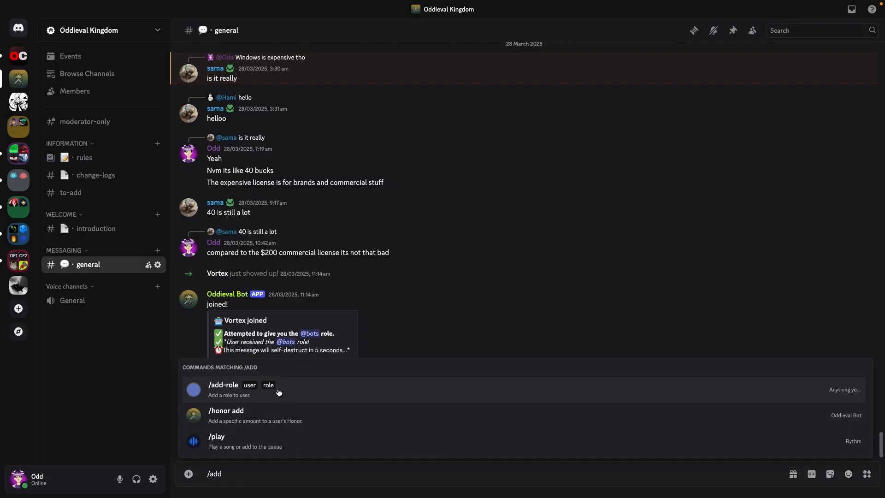
{"action": "left_click", "coordinate": [279, 393]}
{"action": "left_click", "coordinate": [249, 398]}
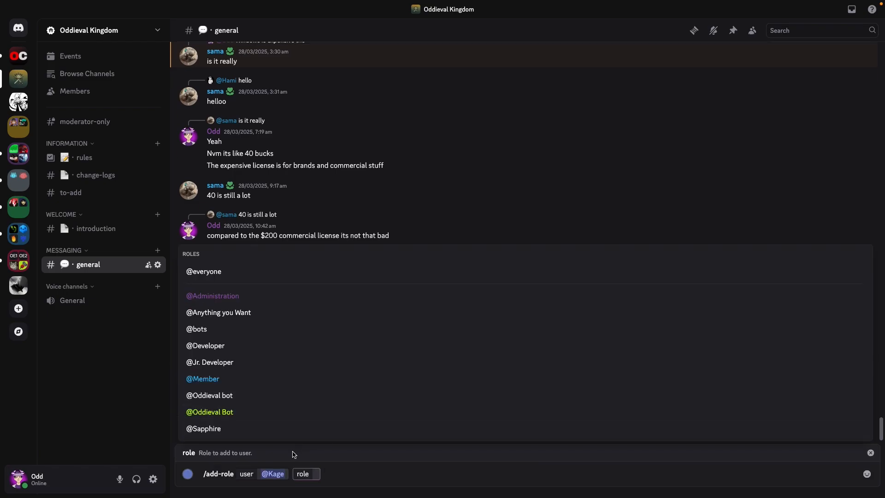
{"action": "left_click", "coordinate": [248, 338]}
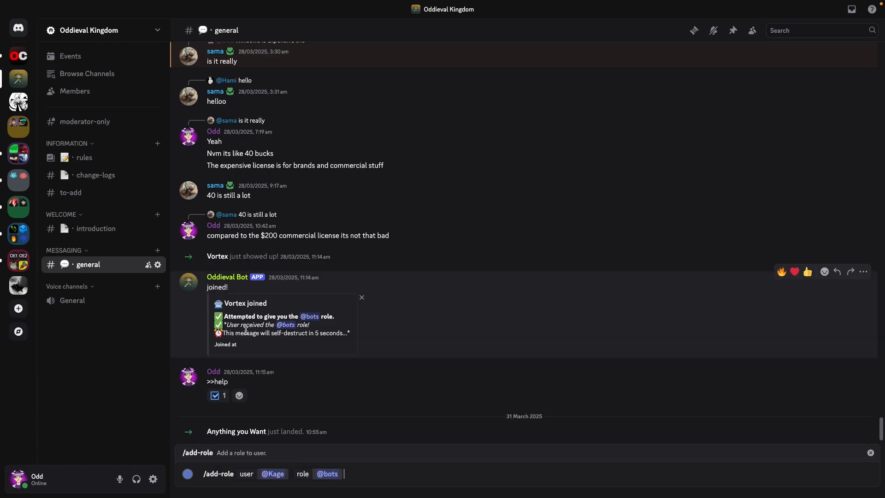
{"action": "key", "text": "Return"}
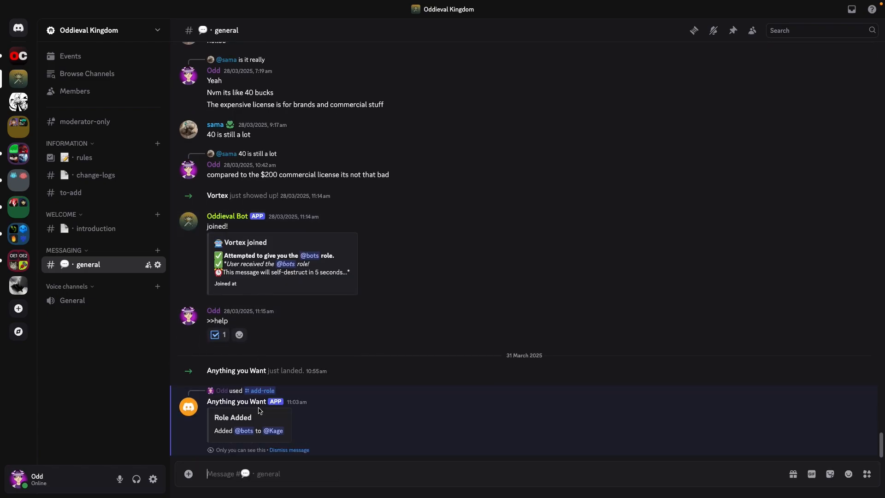
{"action": "left_click", "coordinate": [272, 431]}
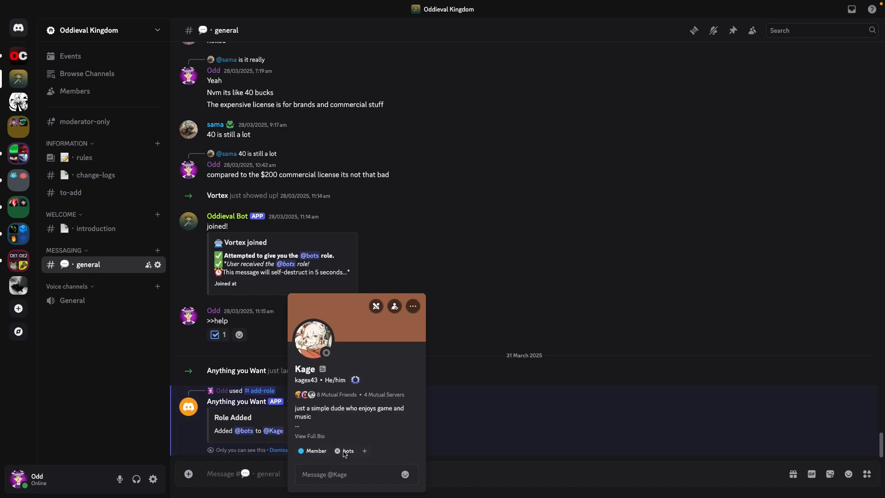